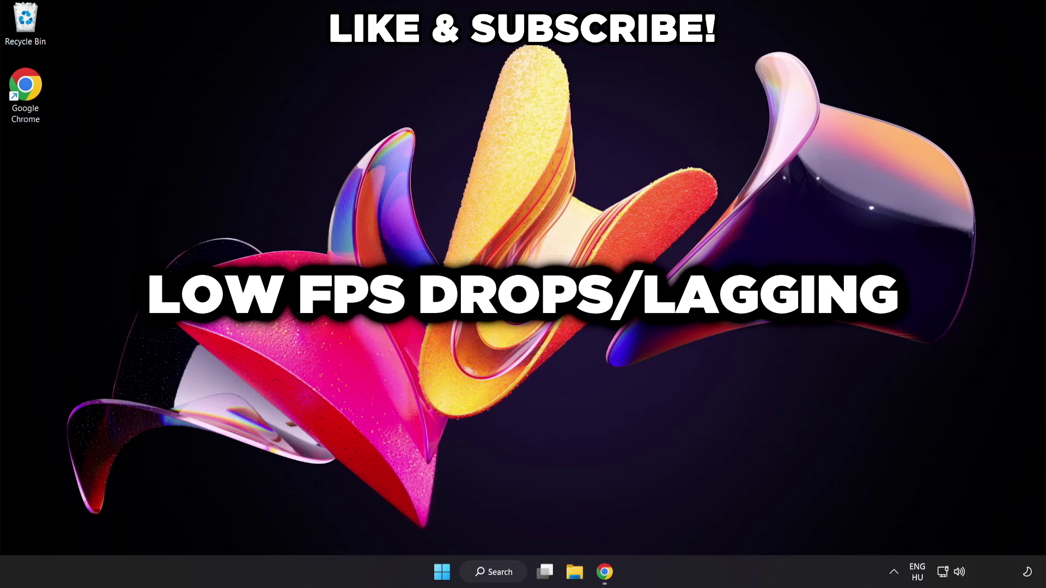
Step: Search 'edit power plan' and open the Balanced plan's Edit Plan Settings
click(503, 574)
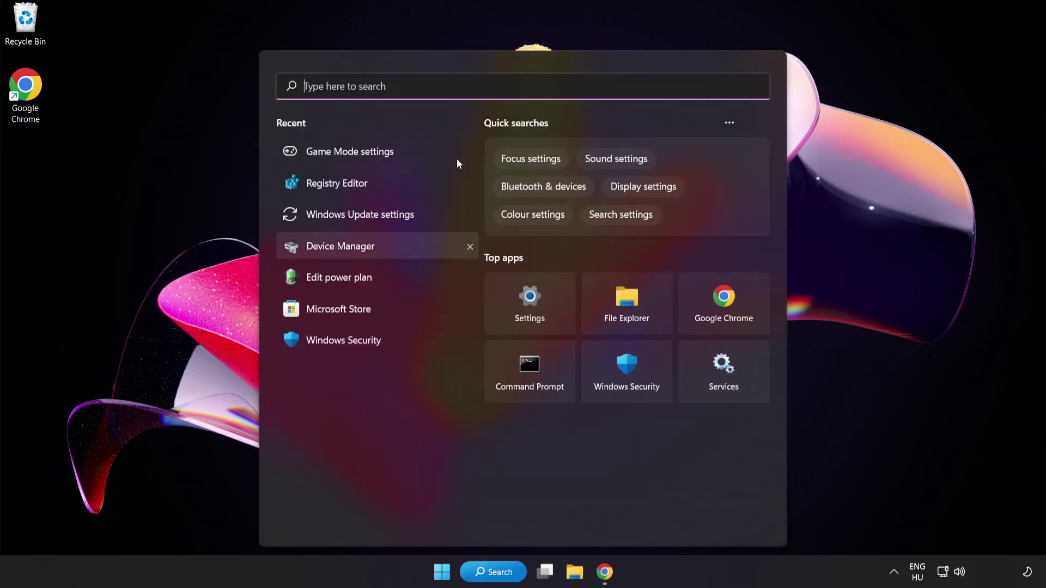
text(edit power plan)
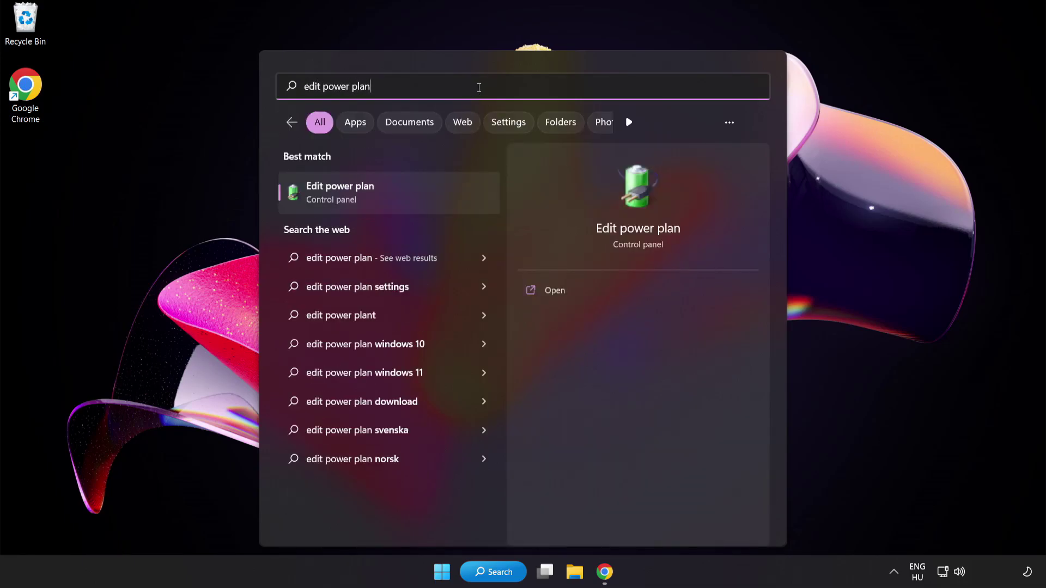
click(426, 204)
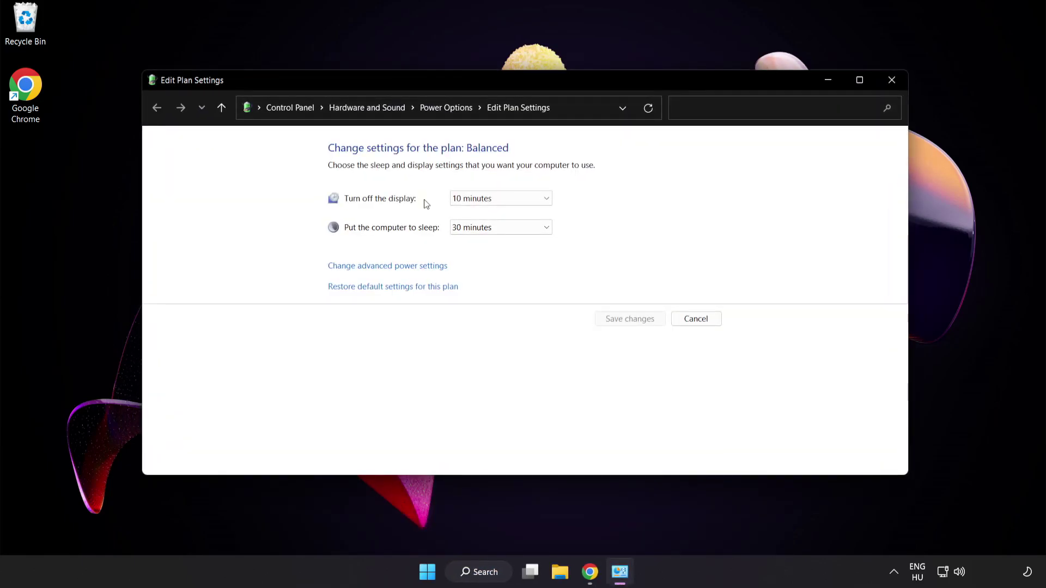
Step: Make High performance the active power plan and close Power Options
click(456, 109)
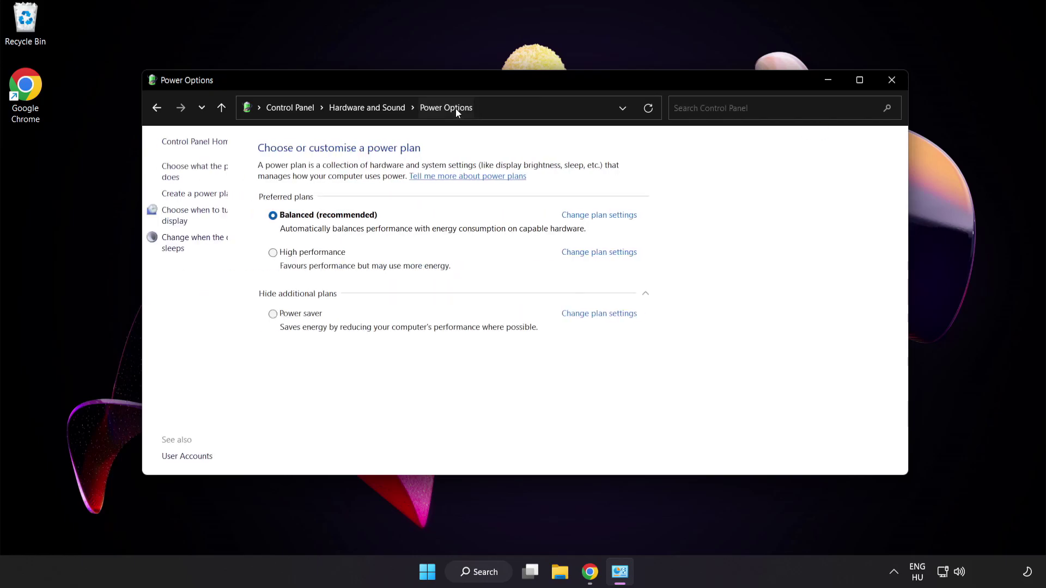
click(348, 255)
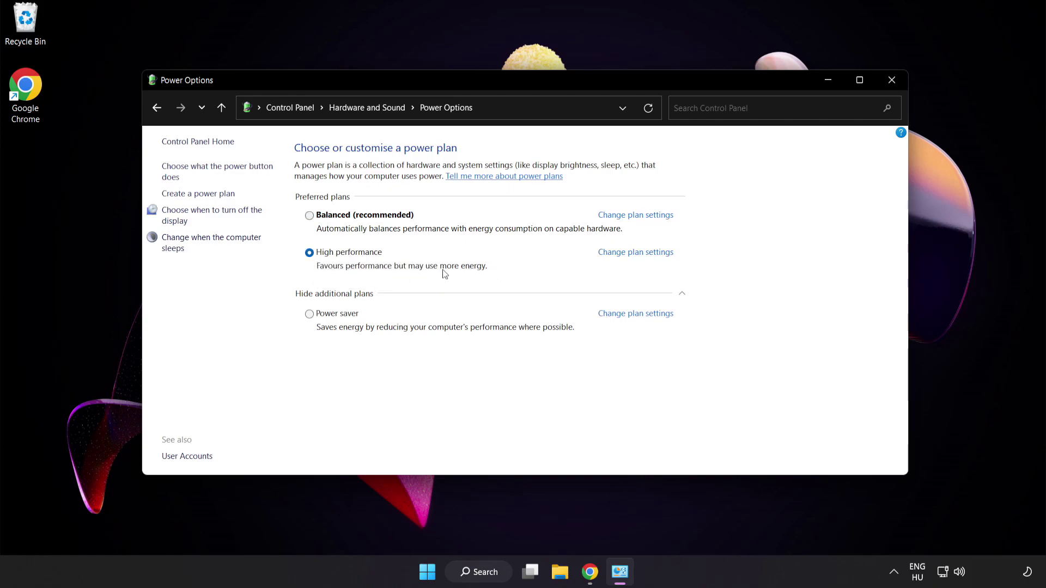
click(892, 81)
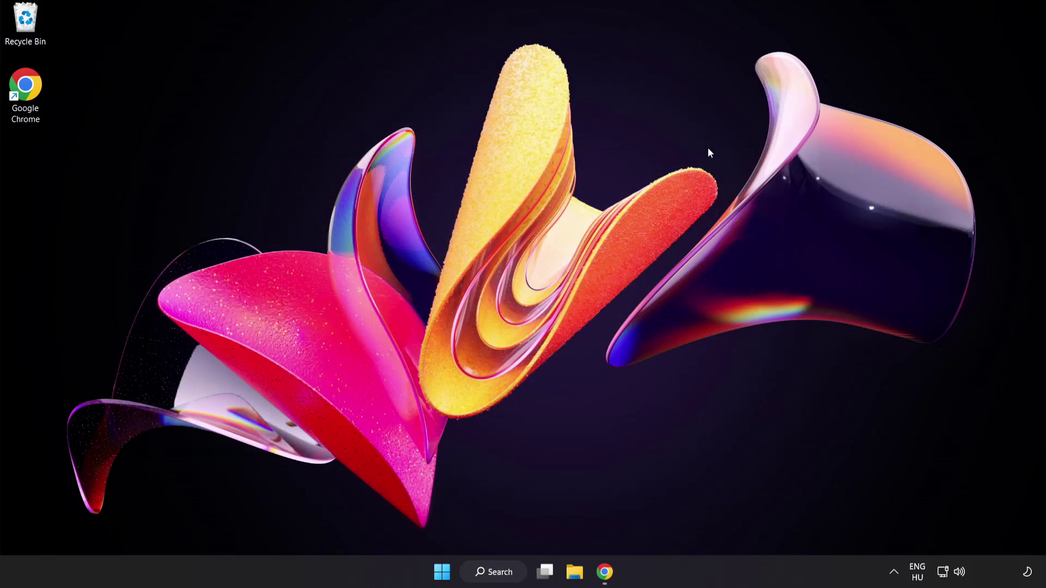
Step: Launch Device Manager from a search for 'device manager'
click(504, 572)
text(device manage)
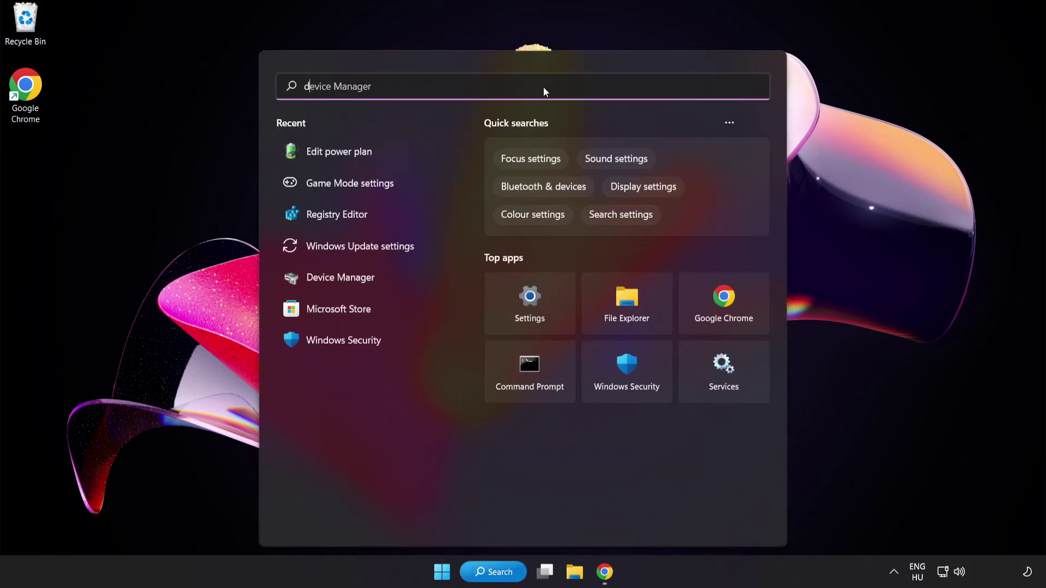
text(r)
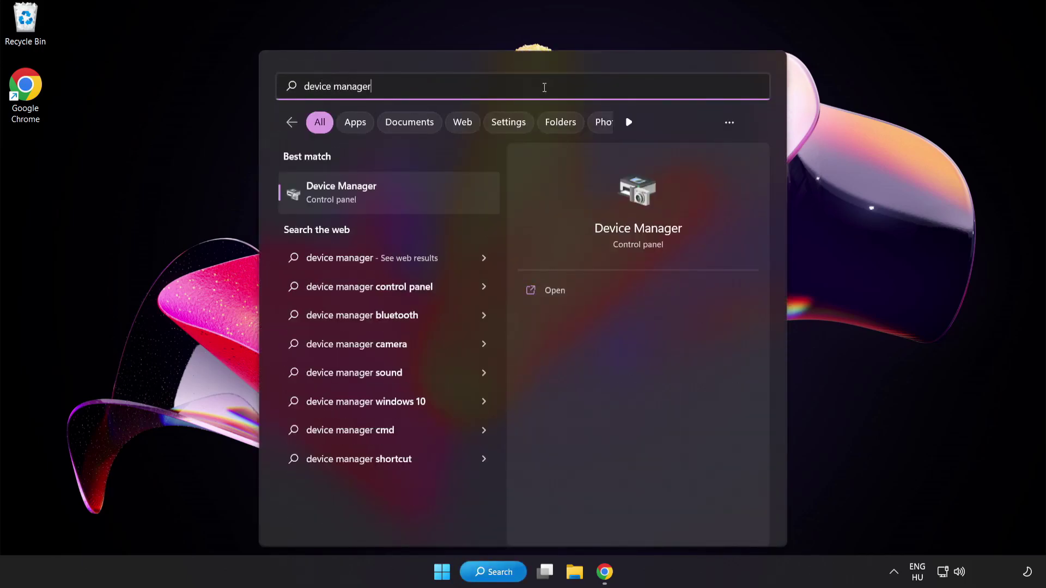
click(429, 197)
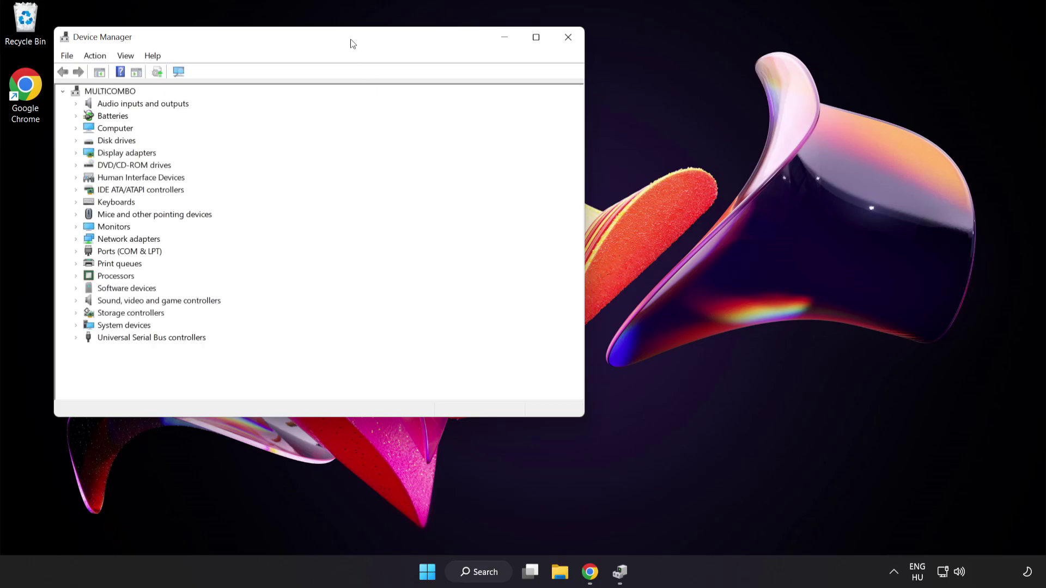
Step: Center the window, expand Display adapters and select VMware SVGA 3D
drag(352, 41, 531, 108)
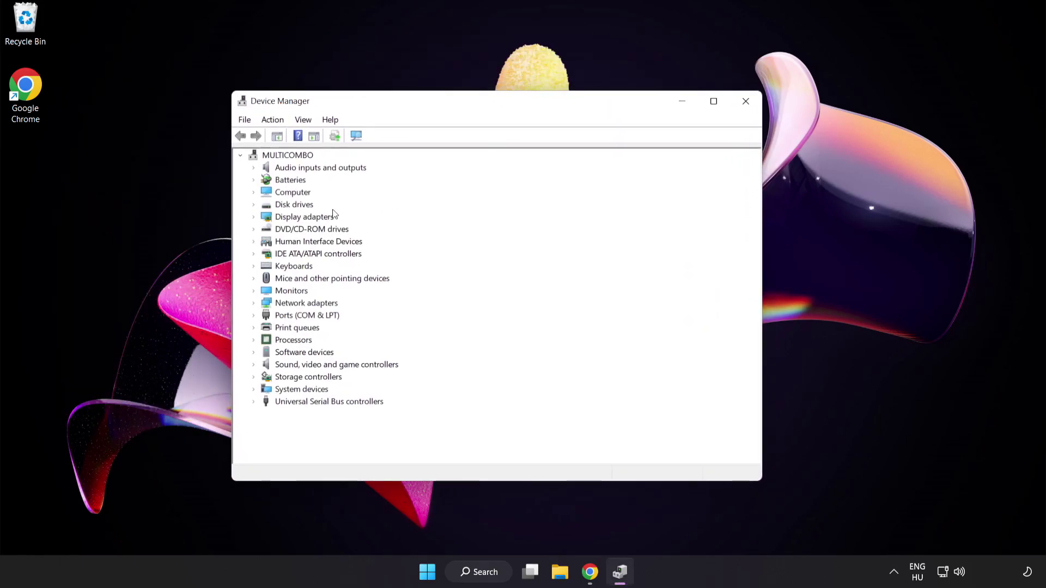
click(269, 220)
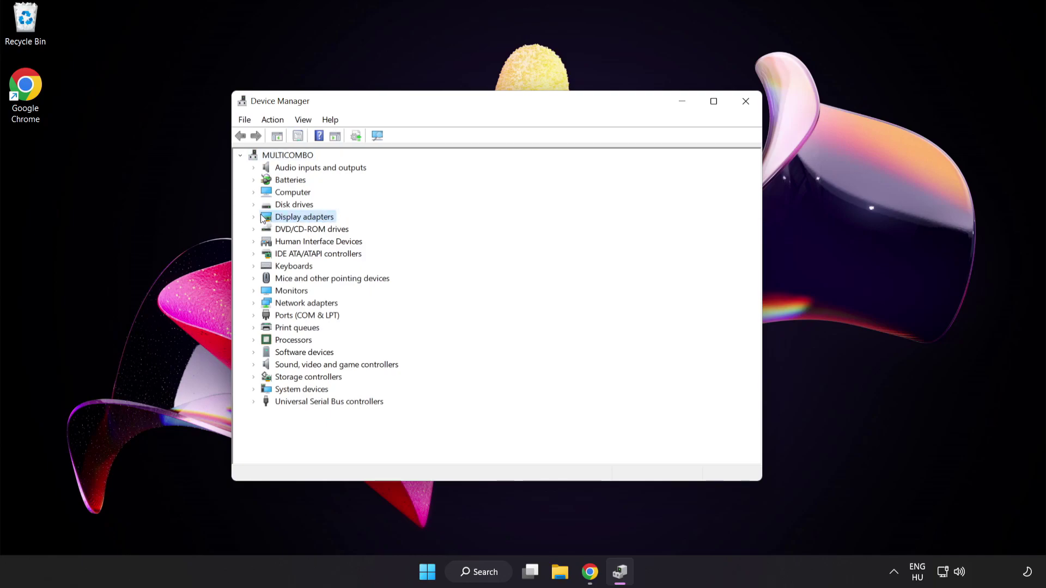
click(253, 219)
click(298, 229)
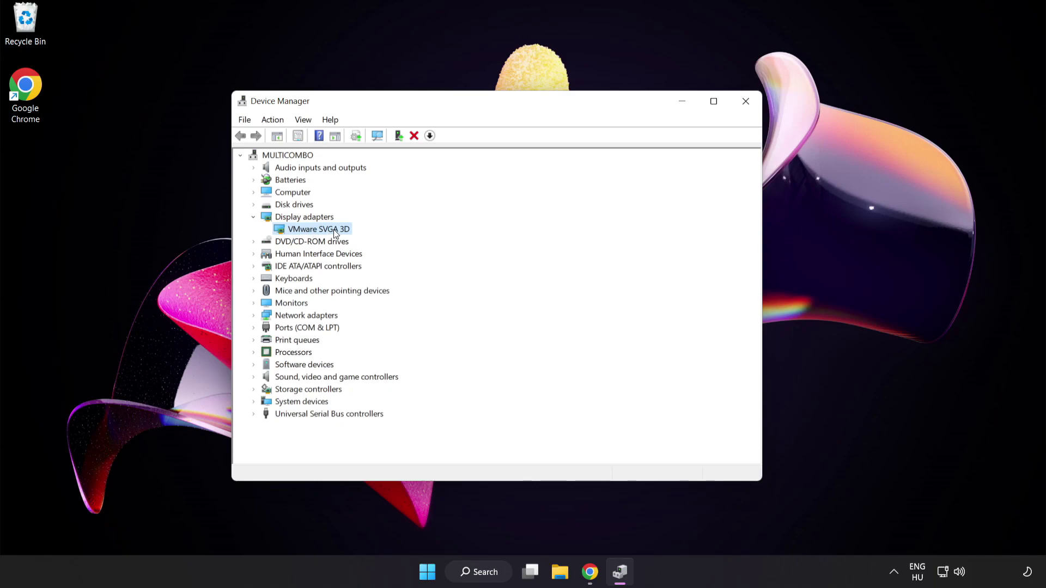
Step: Auto-search for a newer VMware SVGA 3D driver, confirm the best is installed, then close Device Manager
right_click(333, 229)
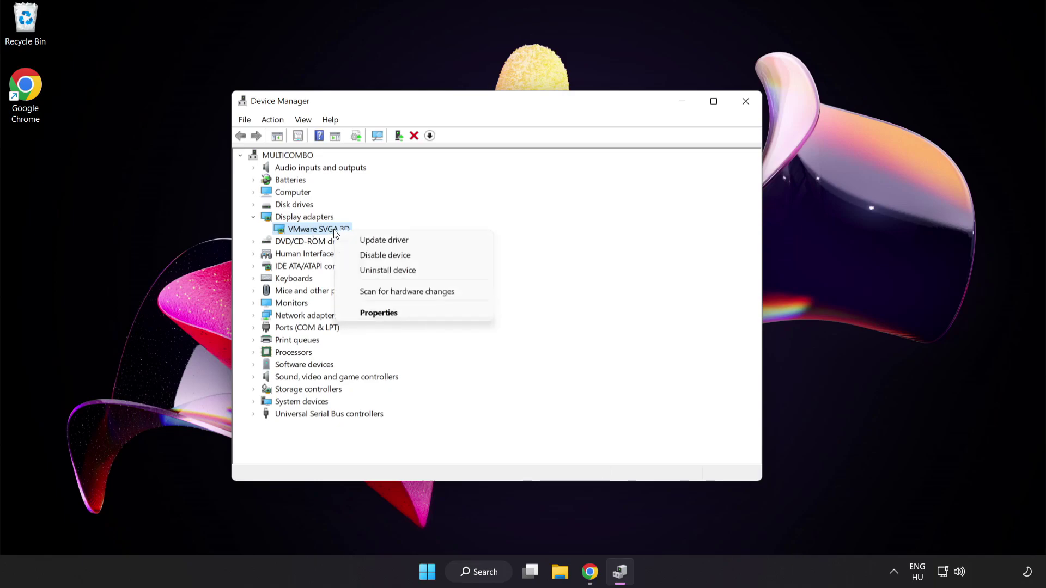
click(410, 241)
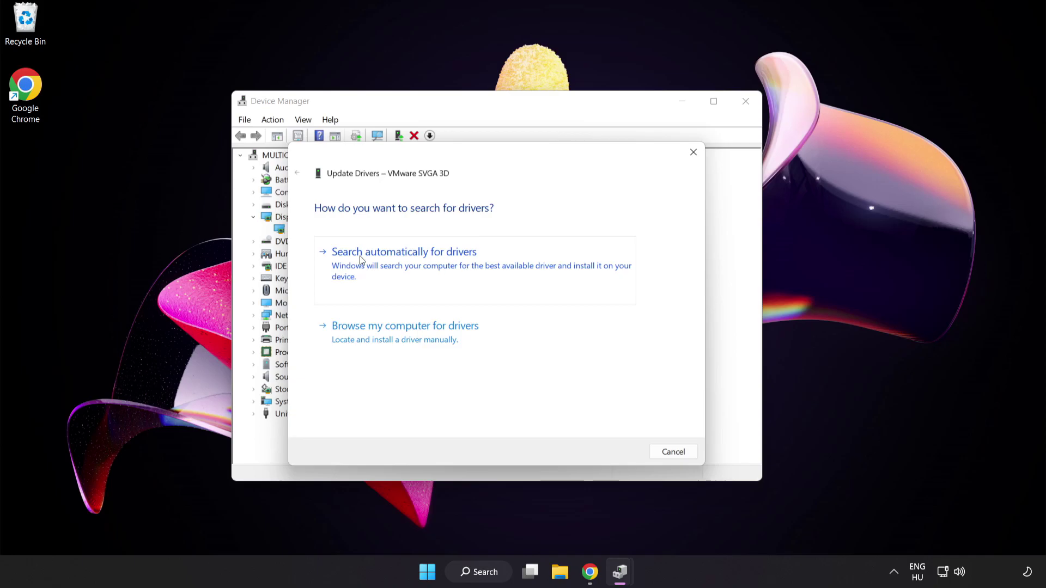
click(431, 265)
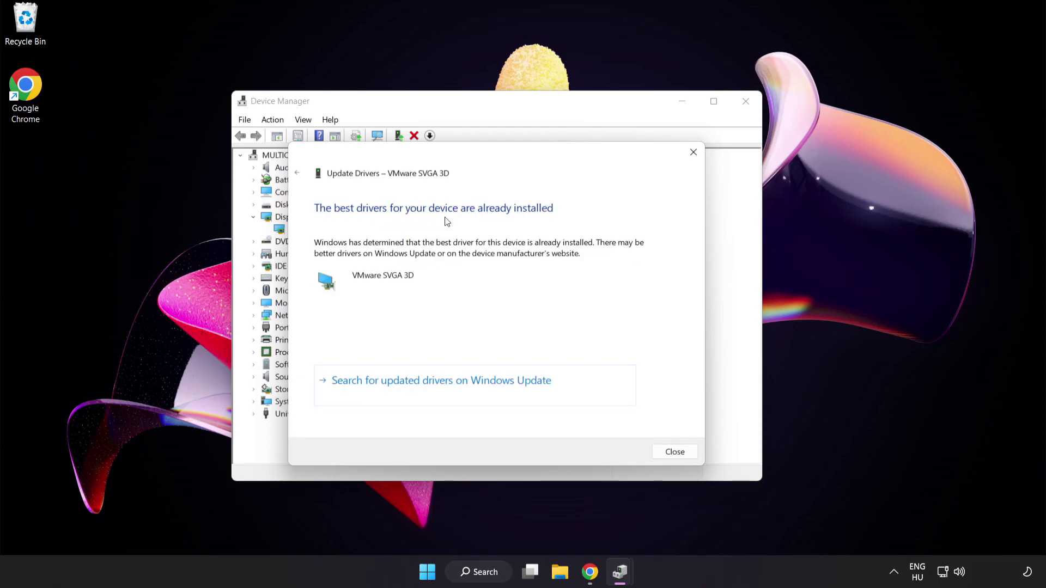
click(674, 452)
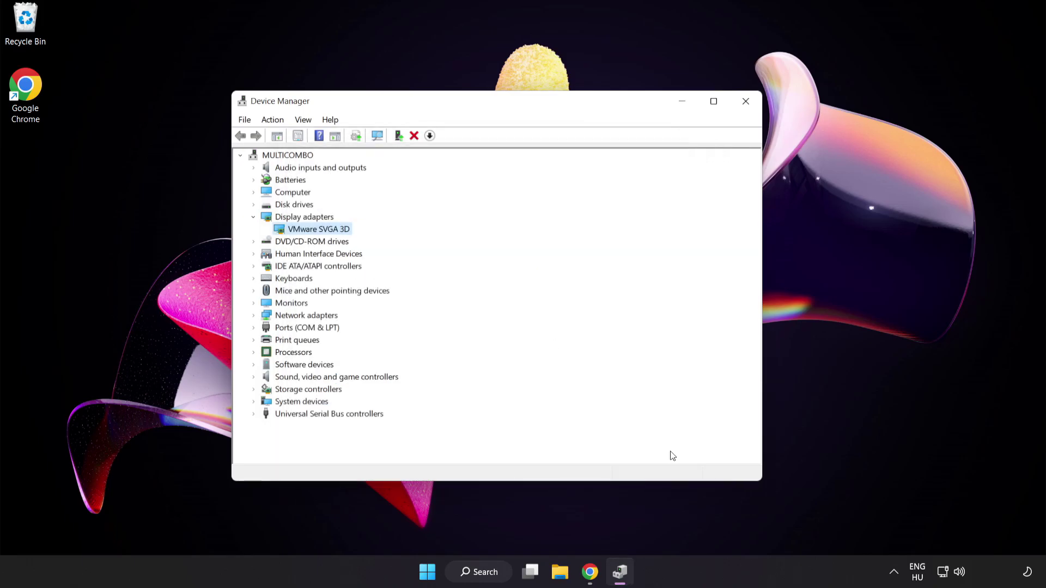
click(744, 104)
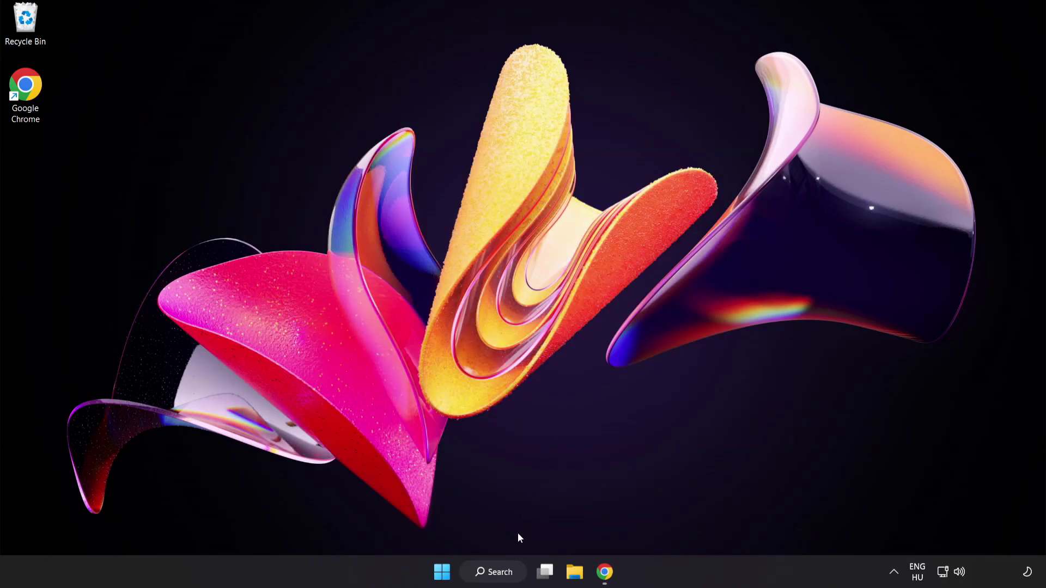
Step: Search 'game mode settings' and open the Game Mode settings page
click(505, 579)
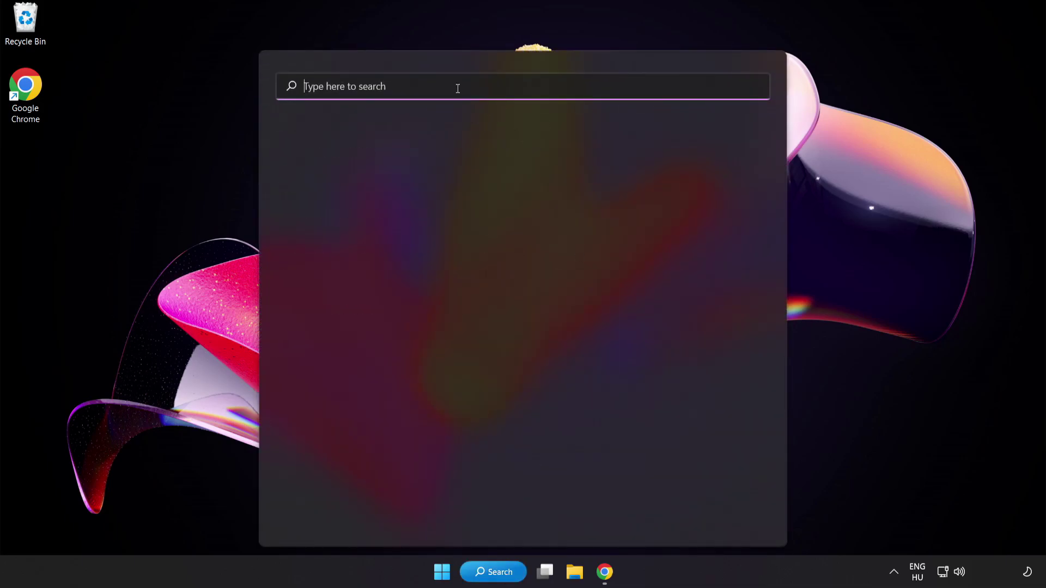
text(game mode settings)
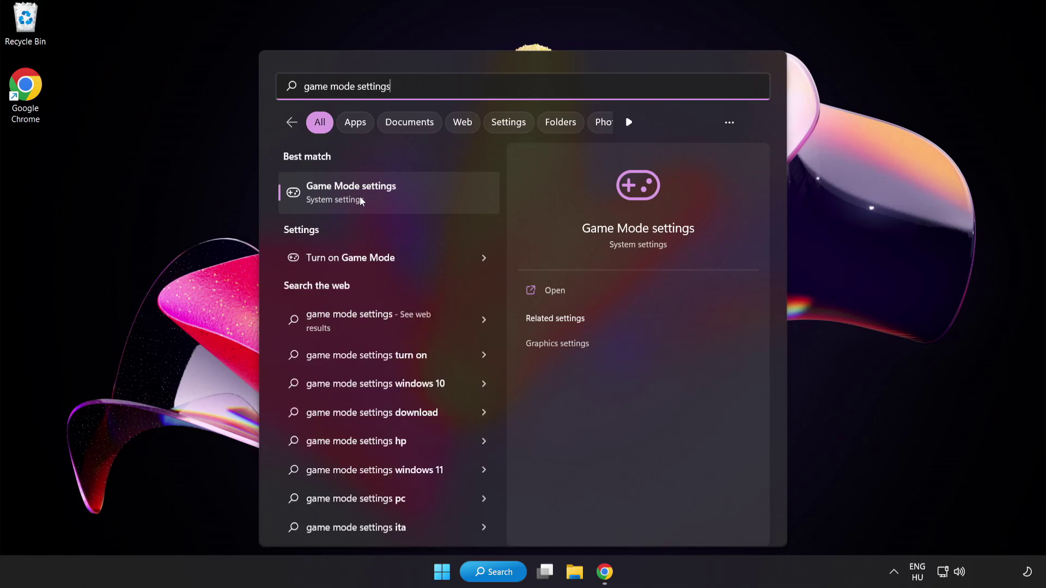
click(381, 197)
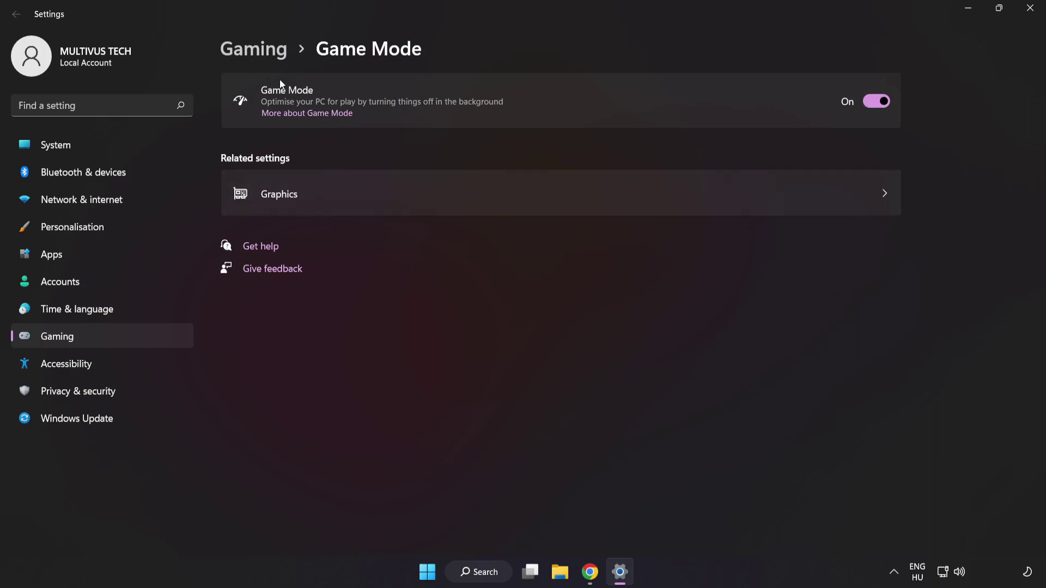
Step: Go from Gaming to the Xbox Game Bar settings, then close Settings
click(258, 53)
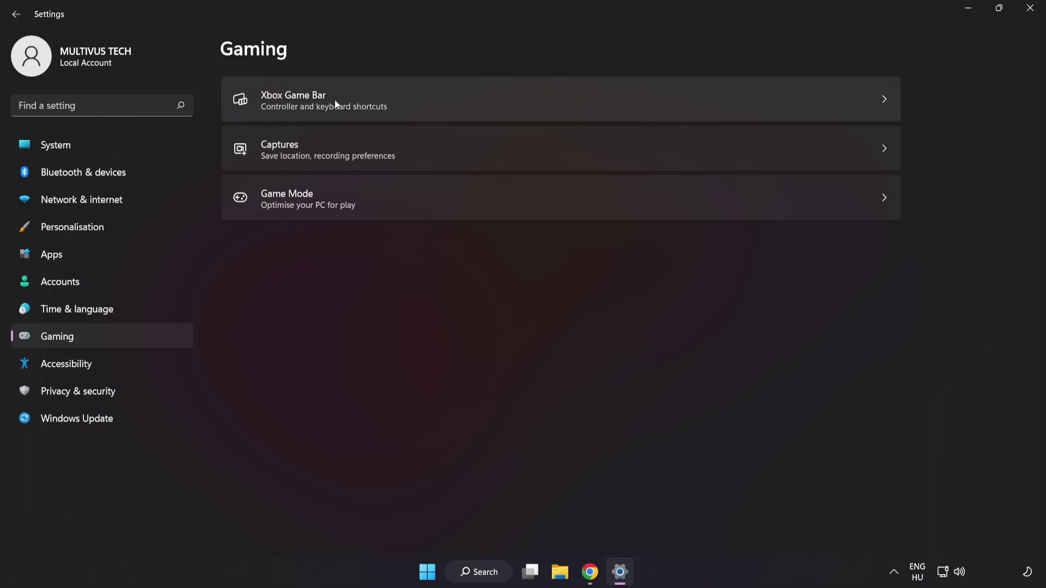
click(753, 97)
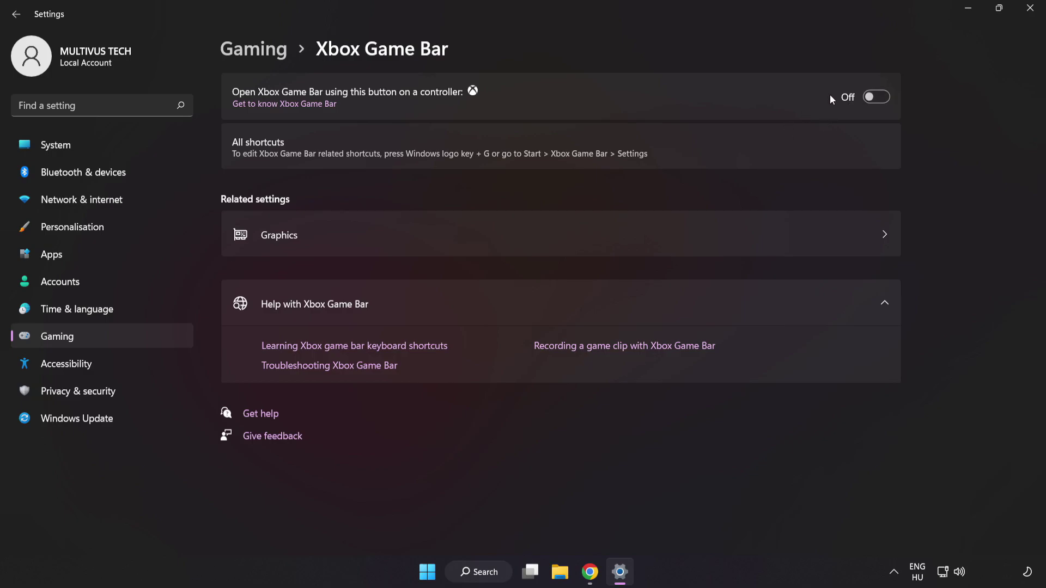
click(1029, 9)
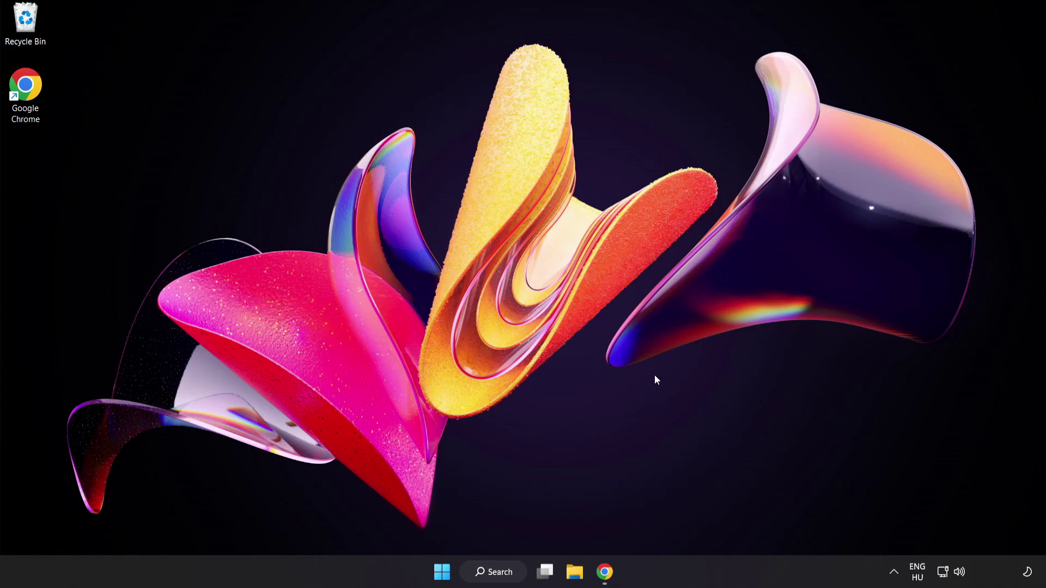
Step: Open Task Manager from the Start quick links and end the Google Chrome (8) task
right_click(440, 577)
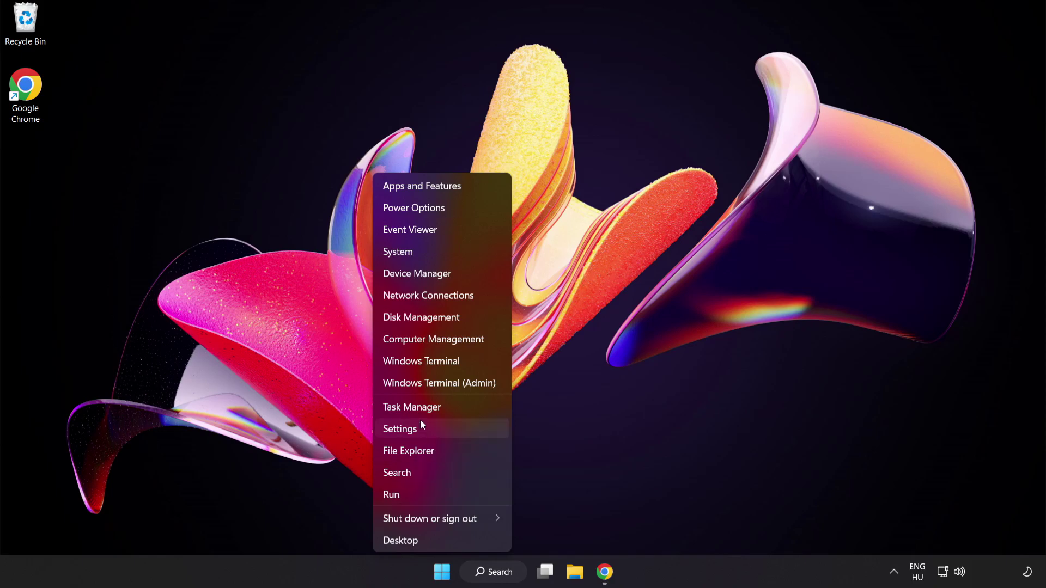
click(449, 408)
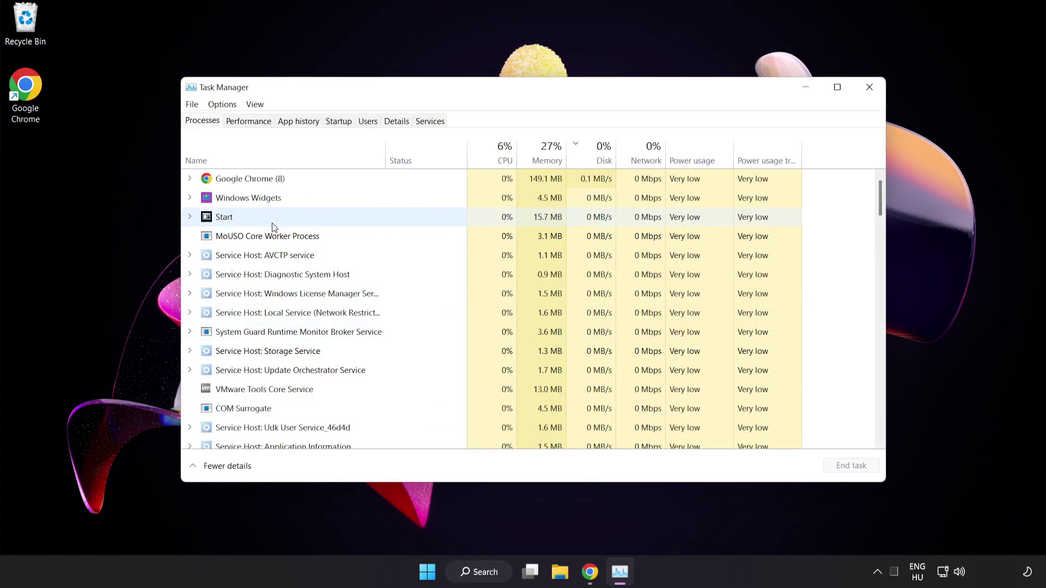
click(266, 180)
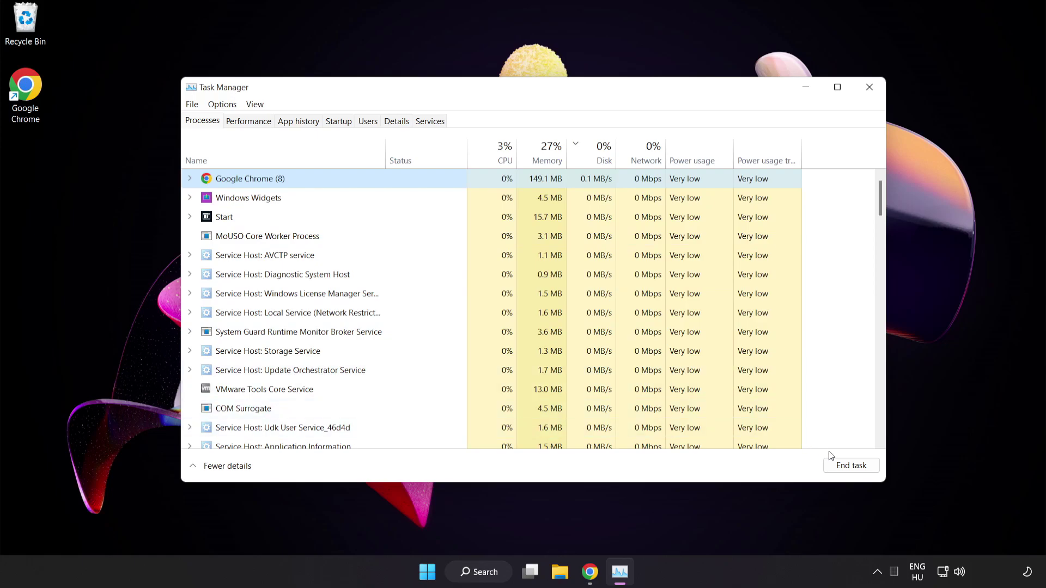
click(846, 467)
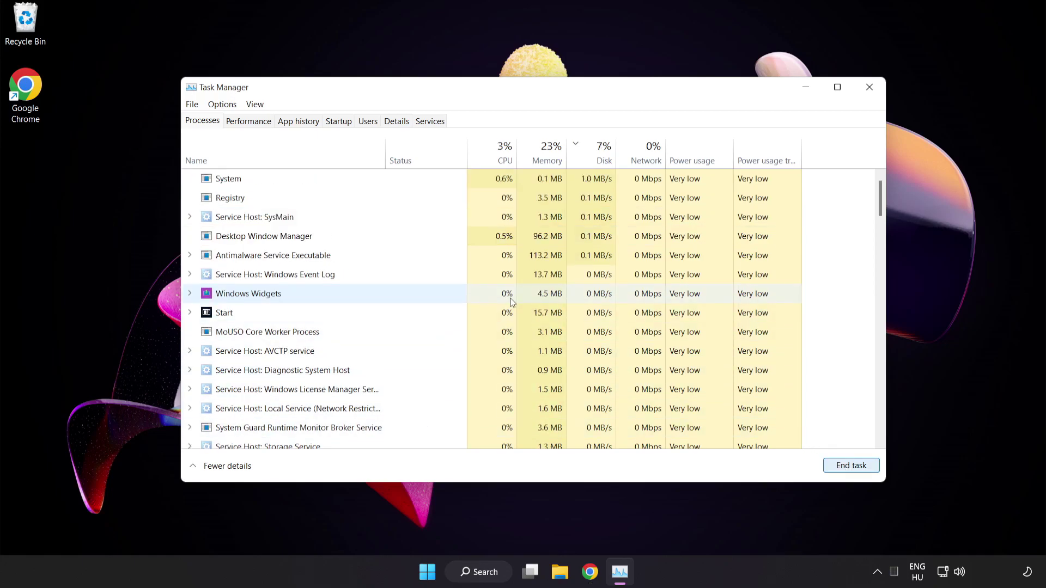
drag(879, 199, 871, 163)
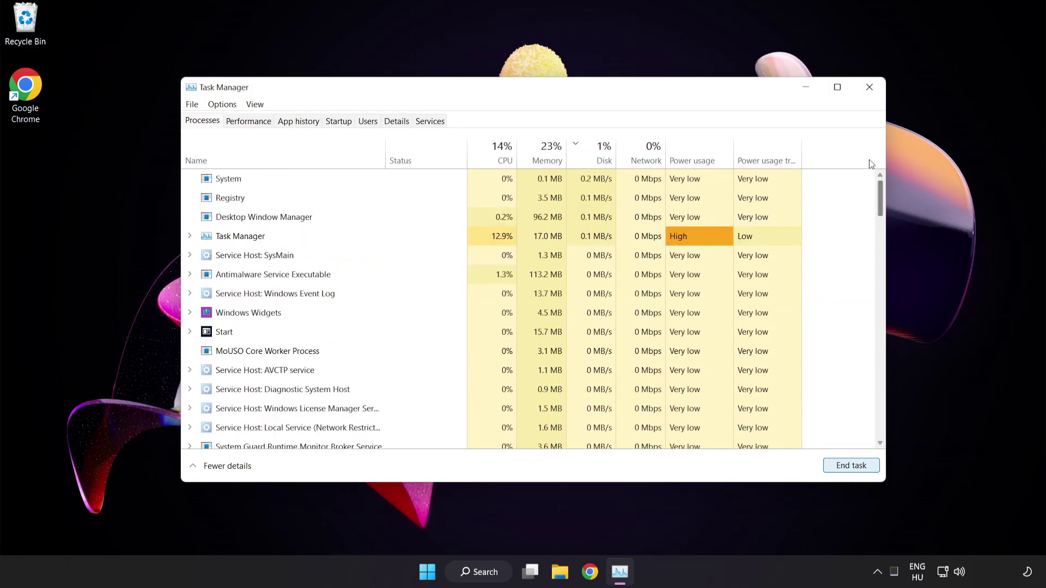
Step: Disable Cortana, Phone Link and Terminal on the Startup tab, then close Task Manager
click(341, 122)
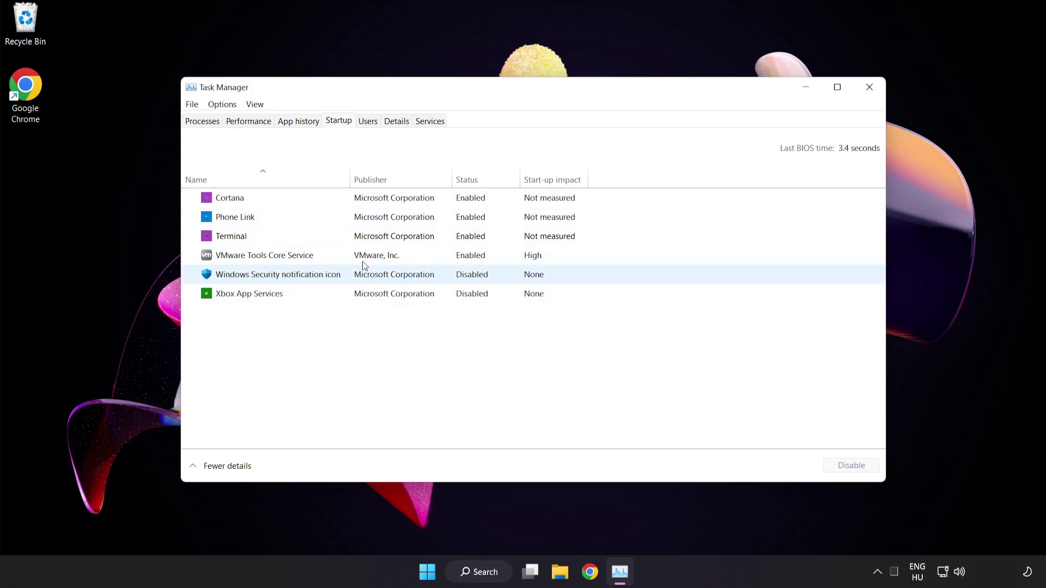
click(371, 204)
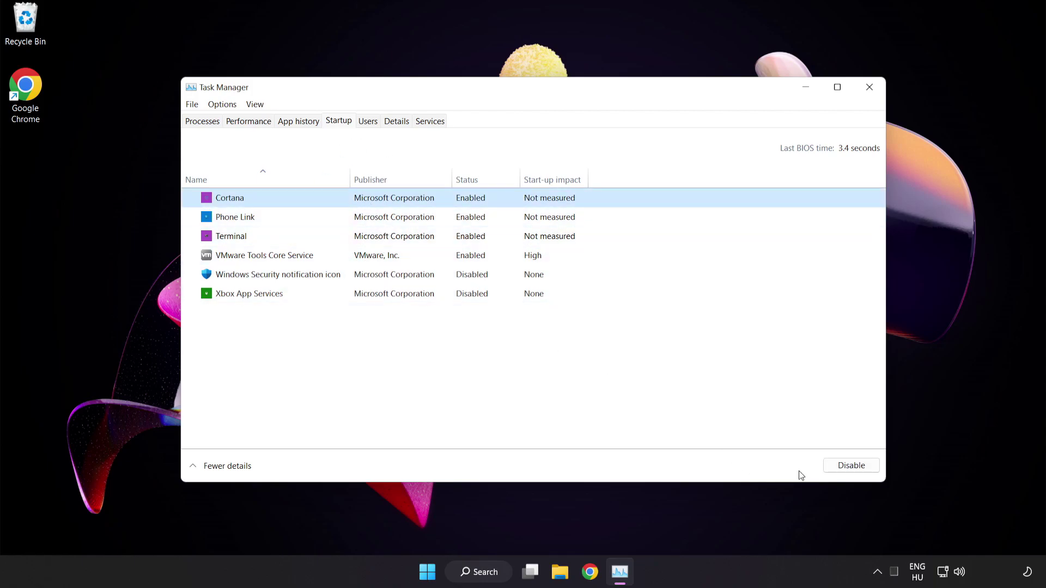
click(847, 466)
click(305, 218)
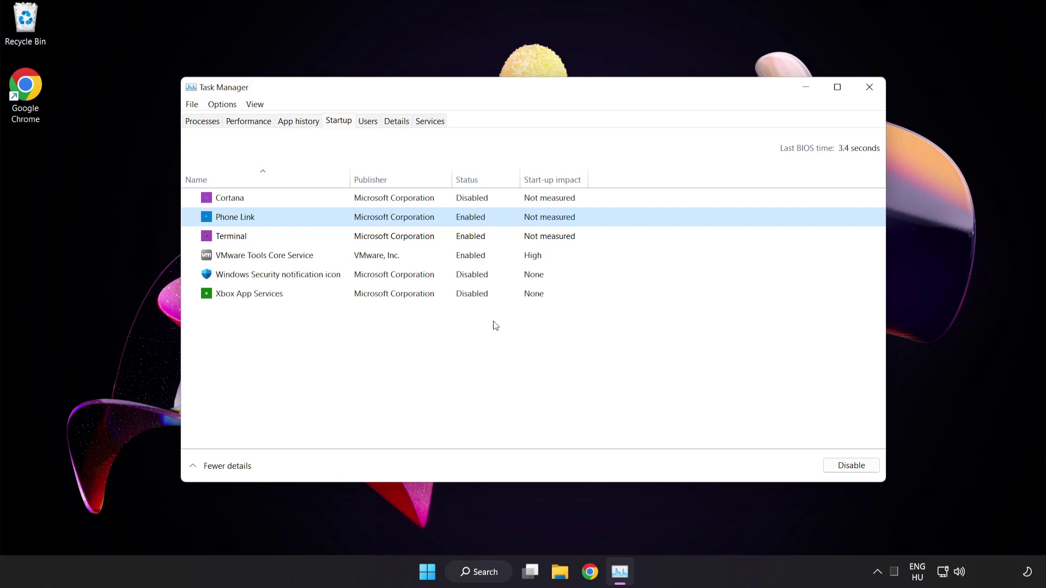
click(849, 466)
click(419, 240)
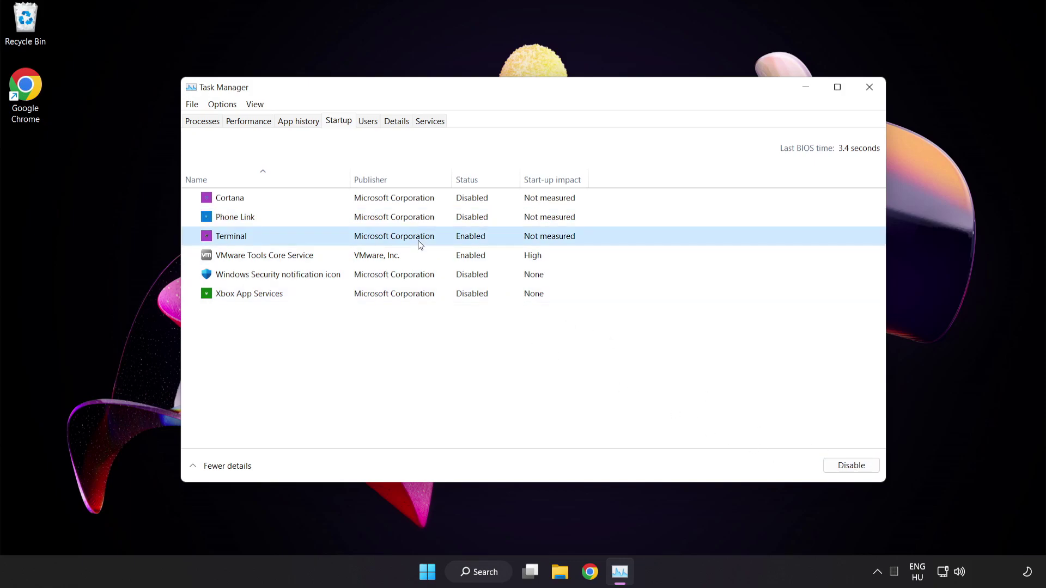
click(849, 466)
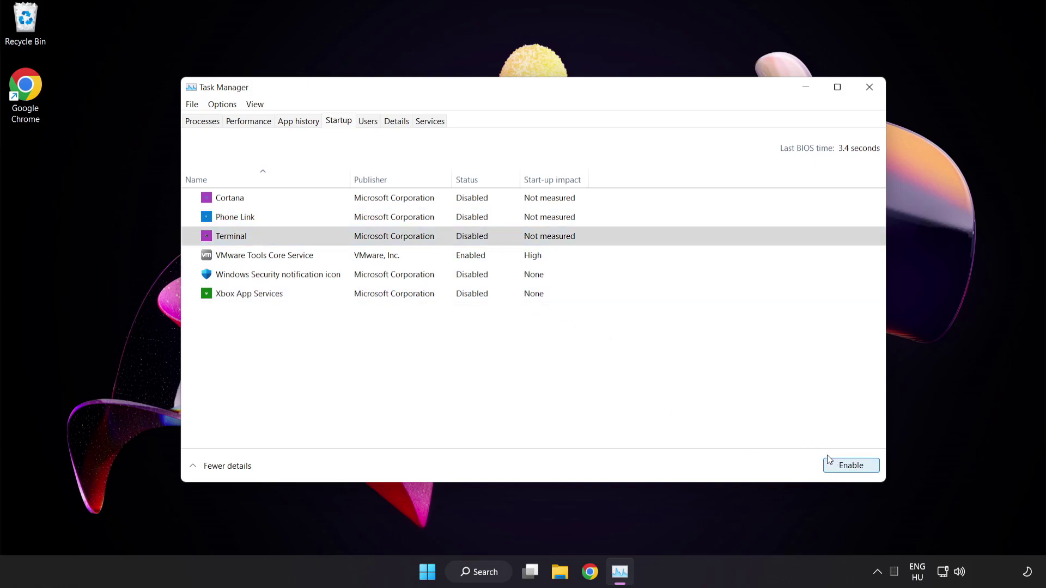
click(869, 88)
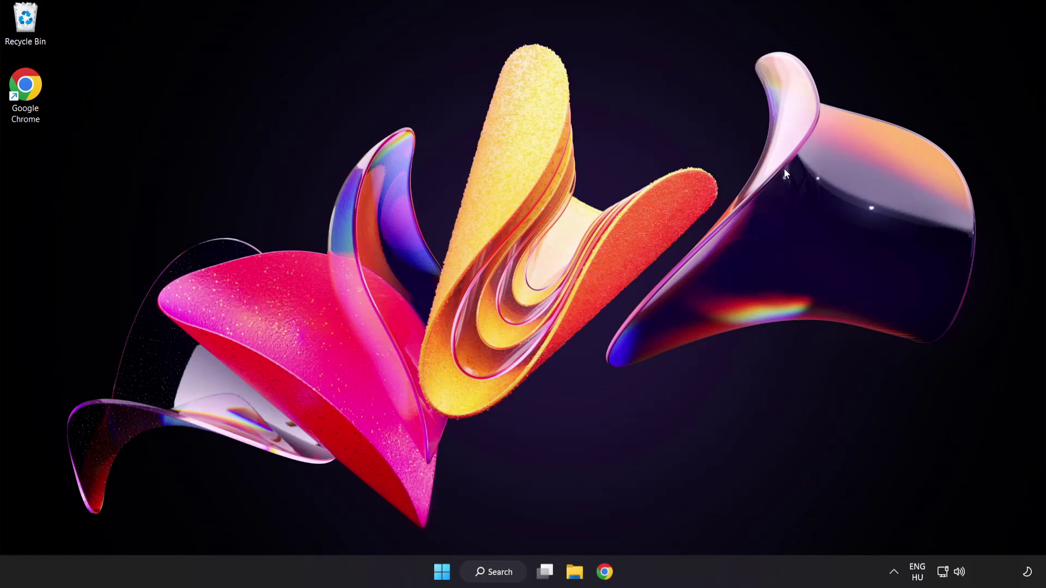
Step: Search 'update', run Check for updates in Windows Update, then close Settings
click(497, 578)
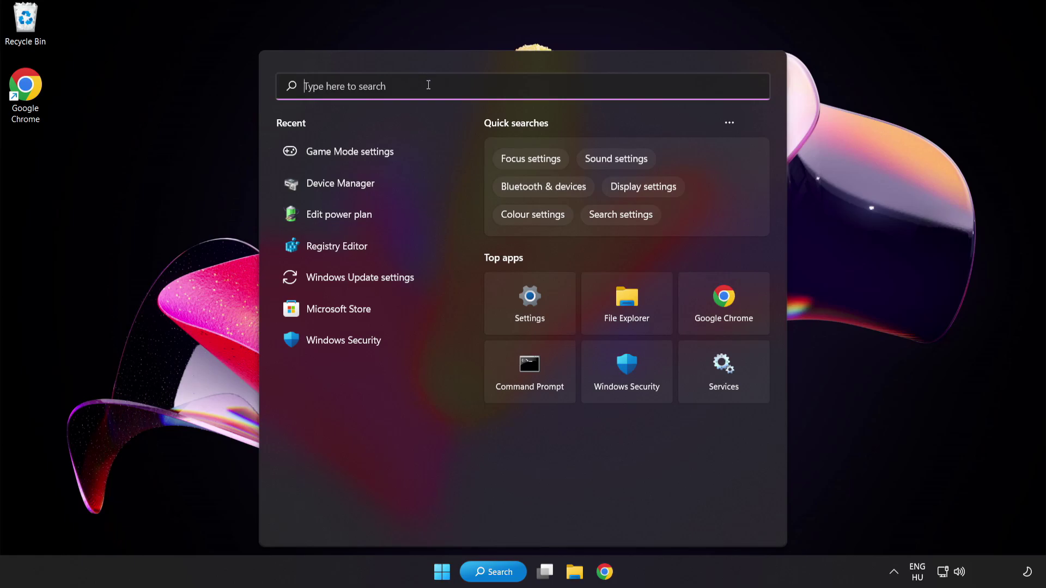
text(update)
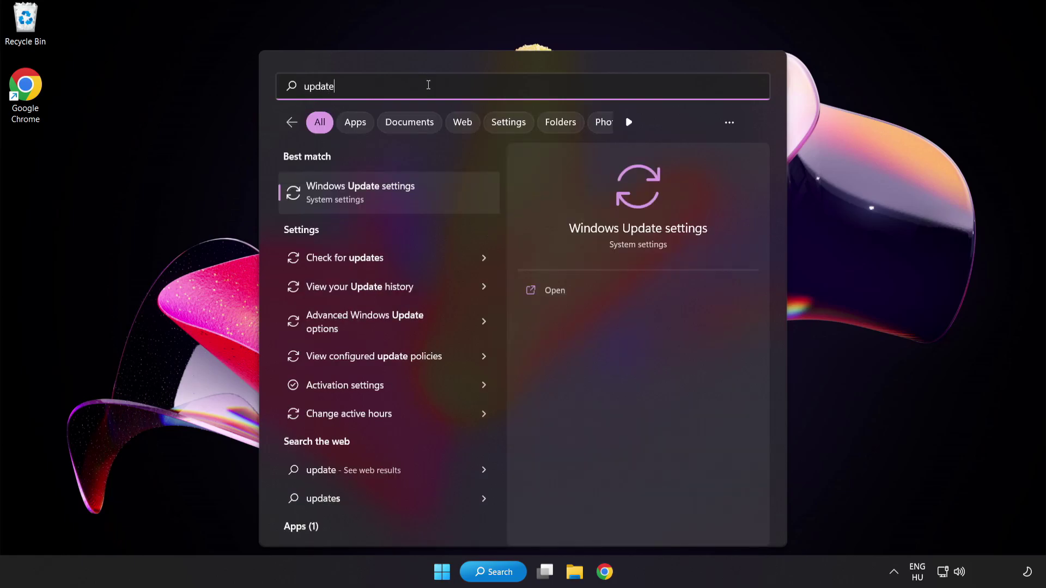
click(429, 188)
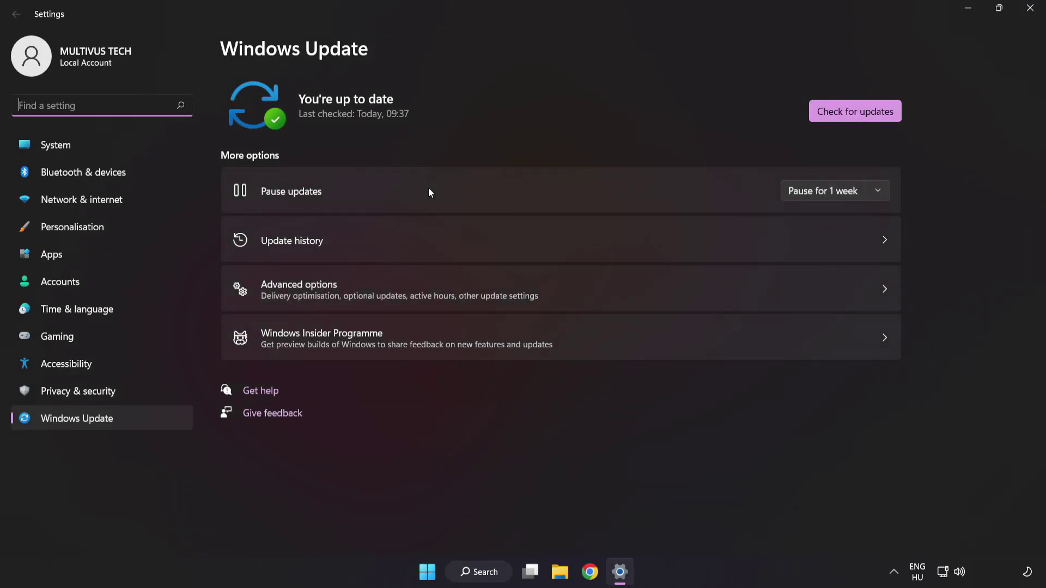
click(854, 116)
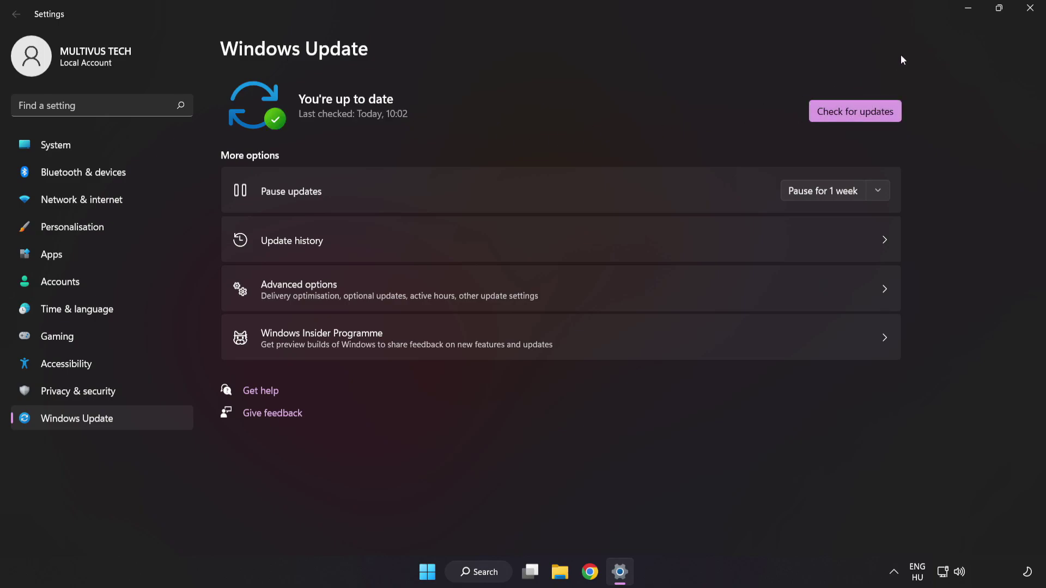
click(1030, 8)
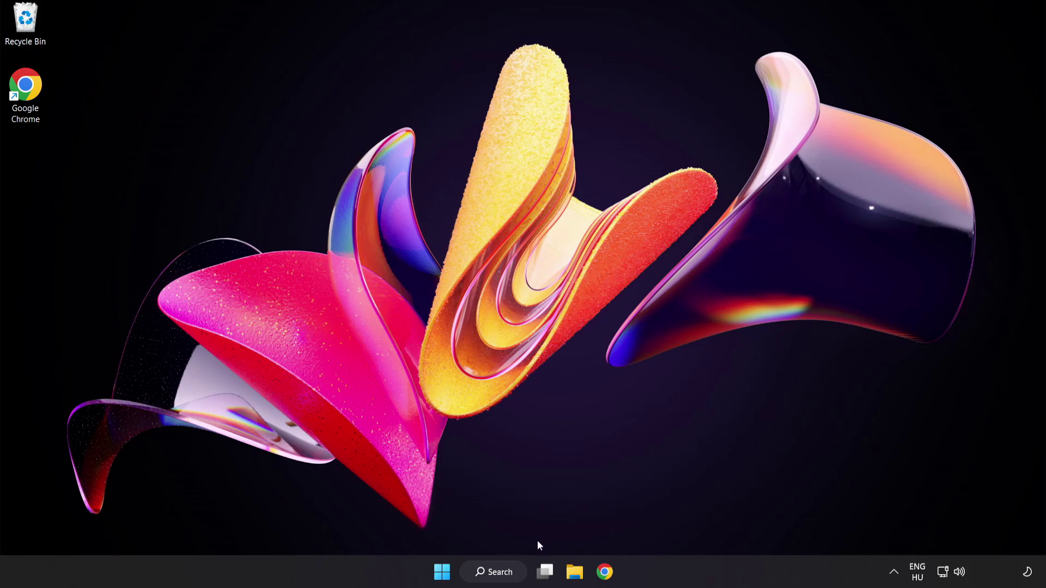
Step: Launch Registry Editor by searching 'regedit'
click(505, 575)
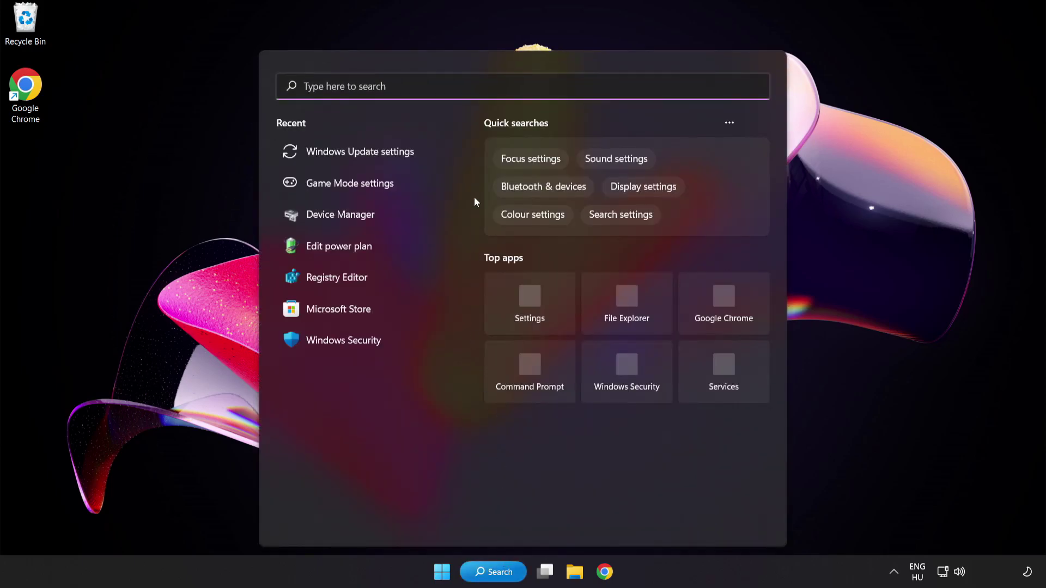
text(regedit)
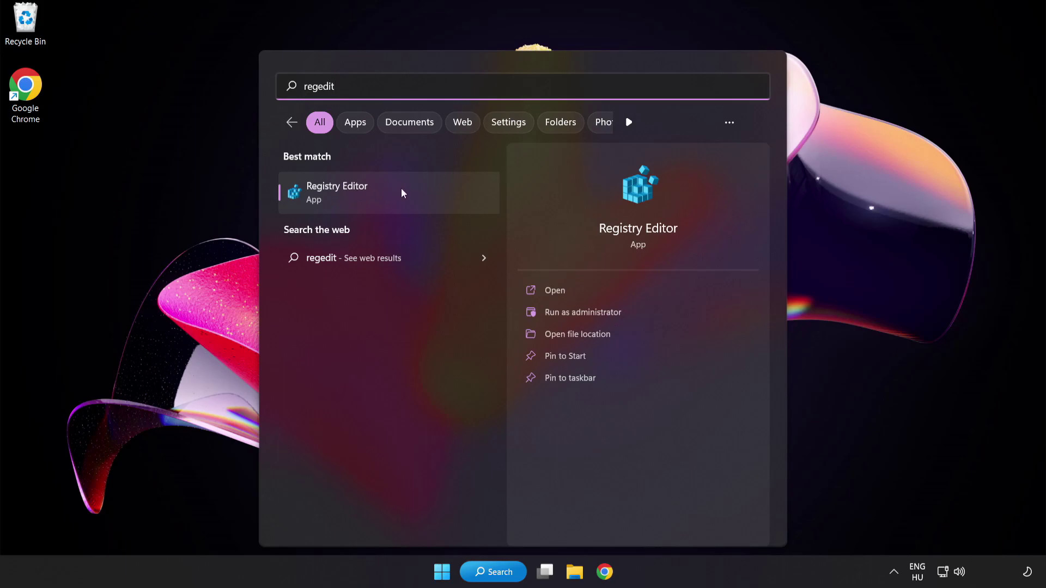
click(401, 188)
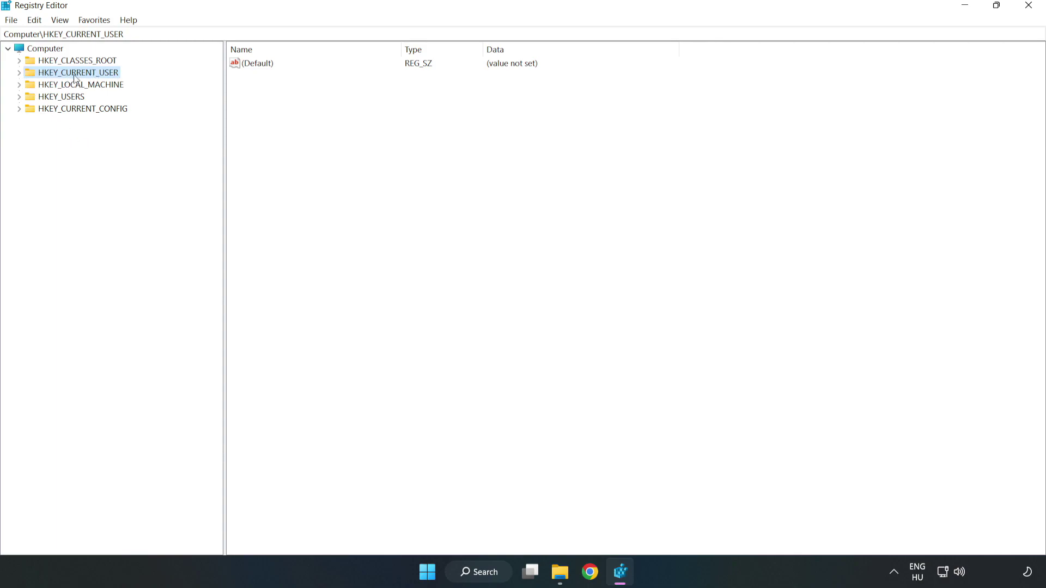
Step: Navigate to HKEY_CURRENT_USER\System\GameConfigStore to list its GameDVR values
click(20, 73)
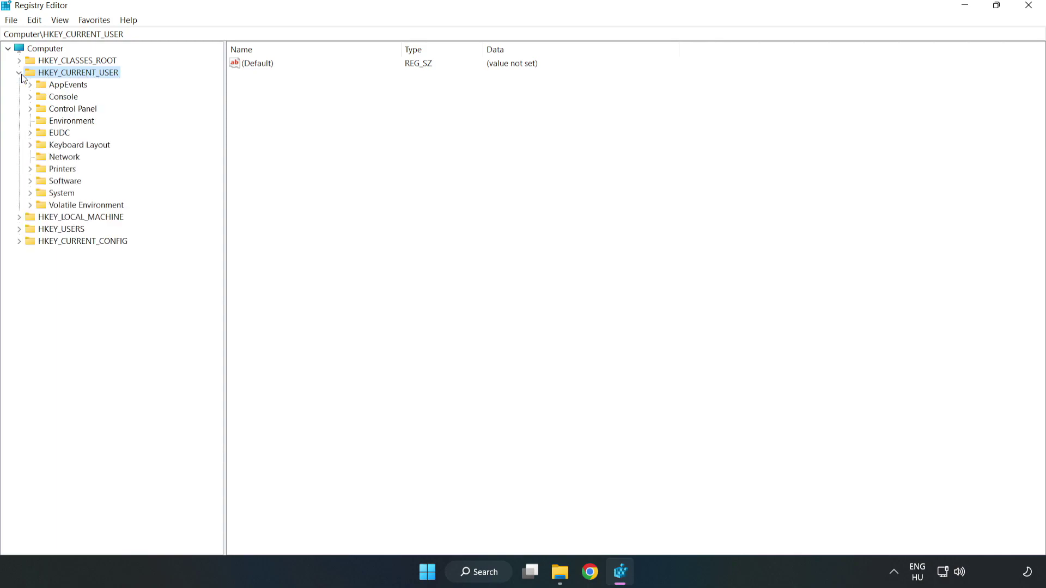
click(30, 194)
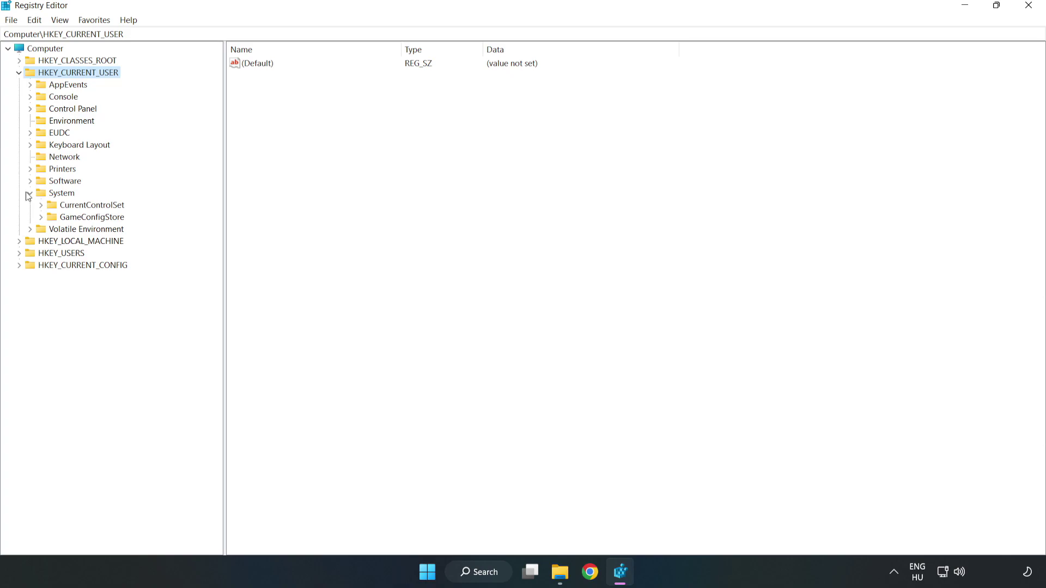
click(88, 220)
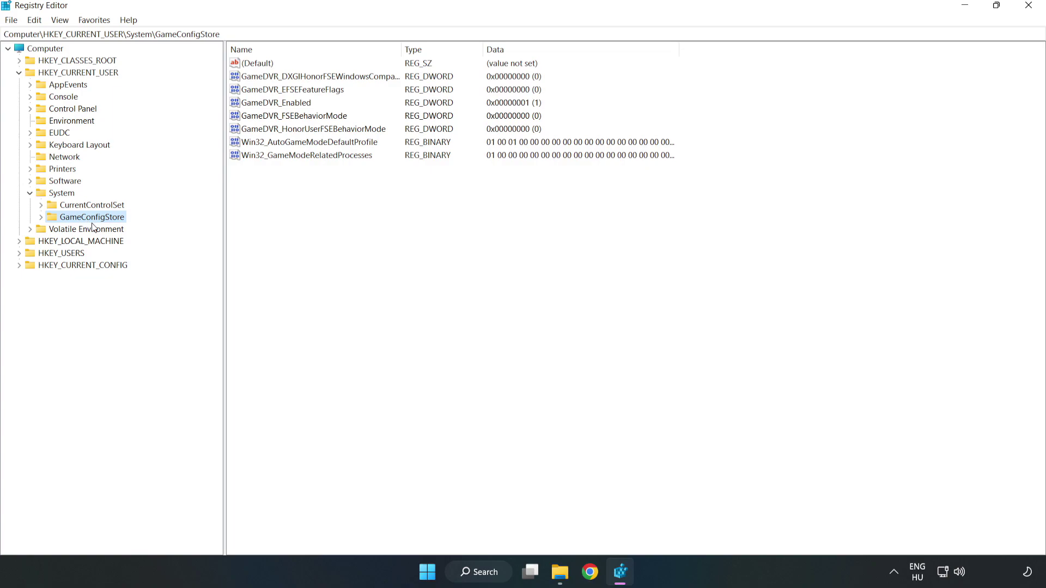
Step: Change GameDVR_Enabled's value data from 1 to 0
click(257, 106)
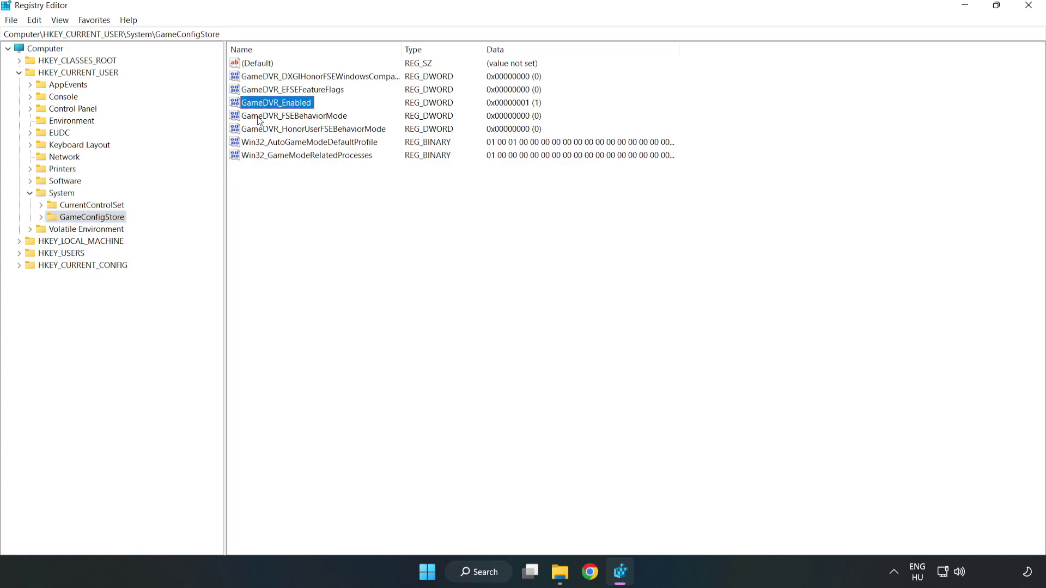
right_click(285, 108)
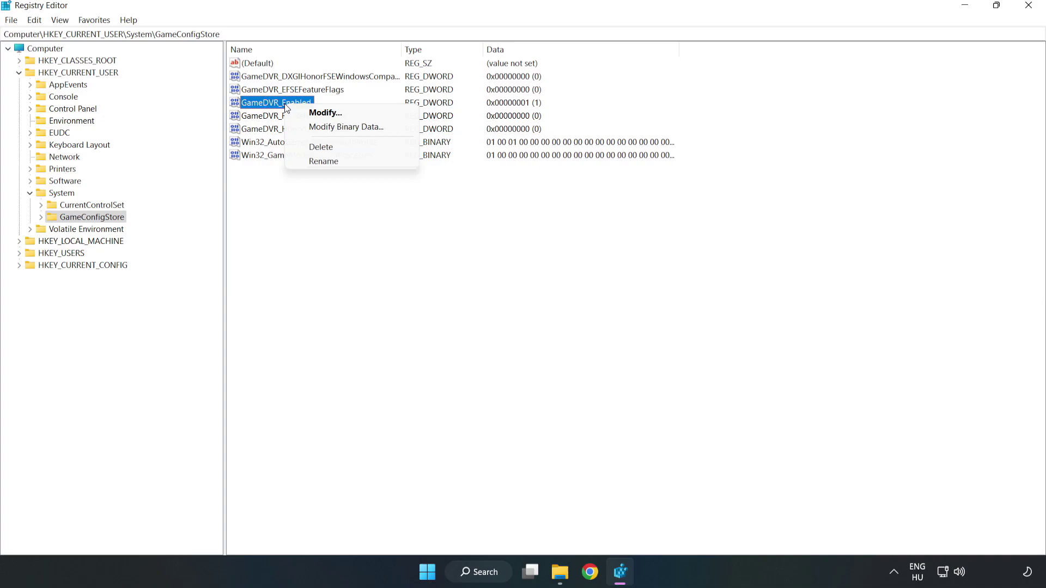
click(333, 114)
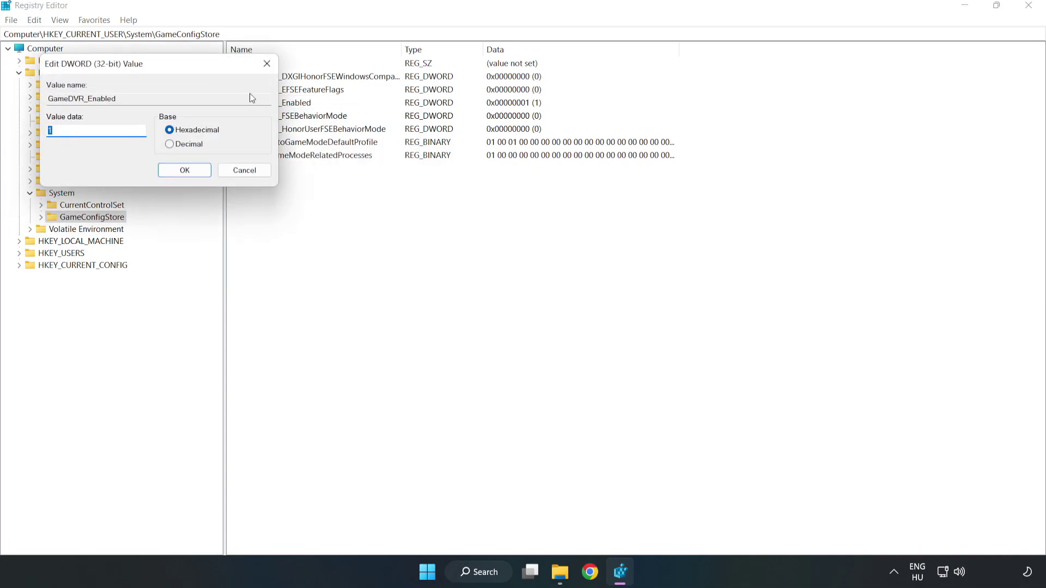
drag(210, 74, 584, 222)
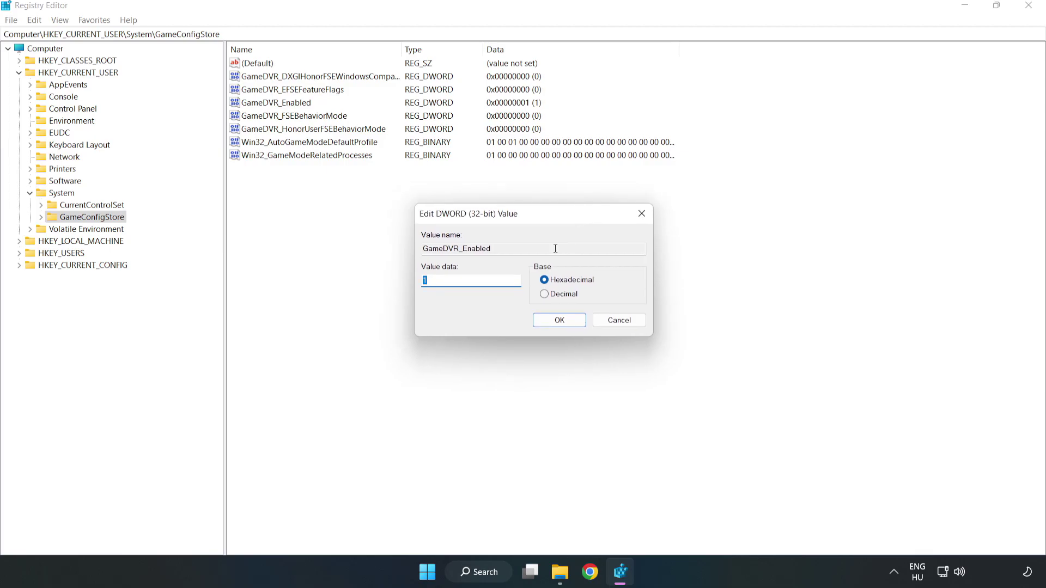
drag(436, 285, 401, 274)
text(0)
click(560, 321)
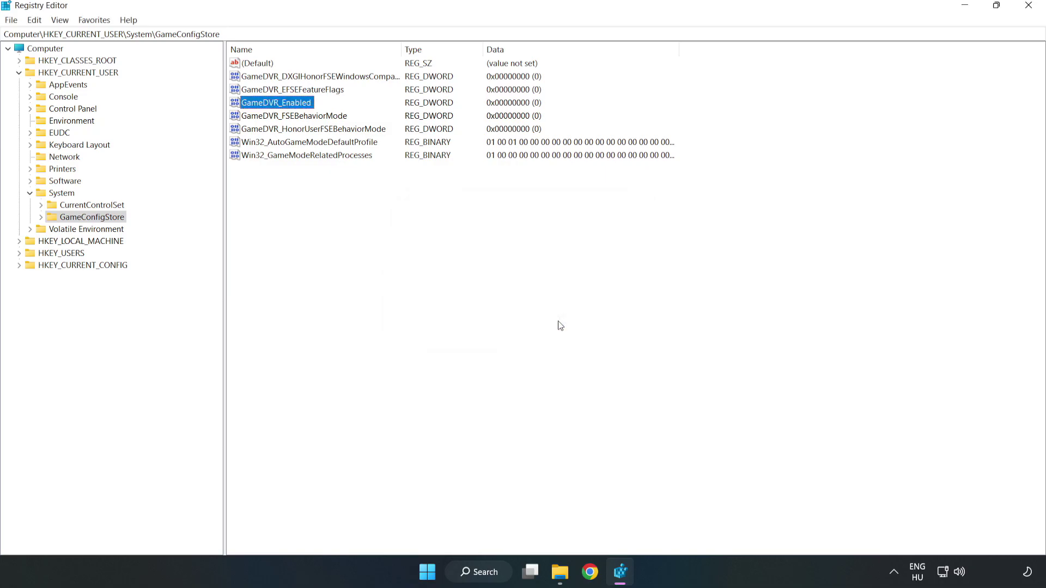
Step: Collapse HKEY_CURRENT_USER and open HKLM\SOFTWARE\Microsoft\PolicyManager\default\ApplicationManagement\AllowGameDVR
click(20, 73)
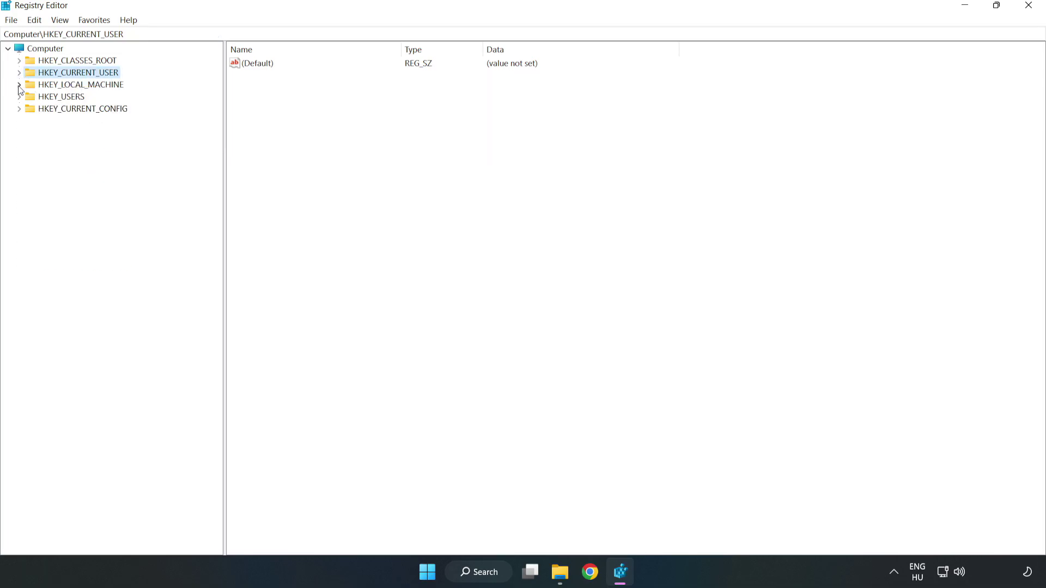
click(20, 85)
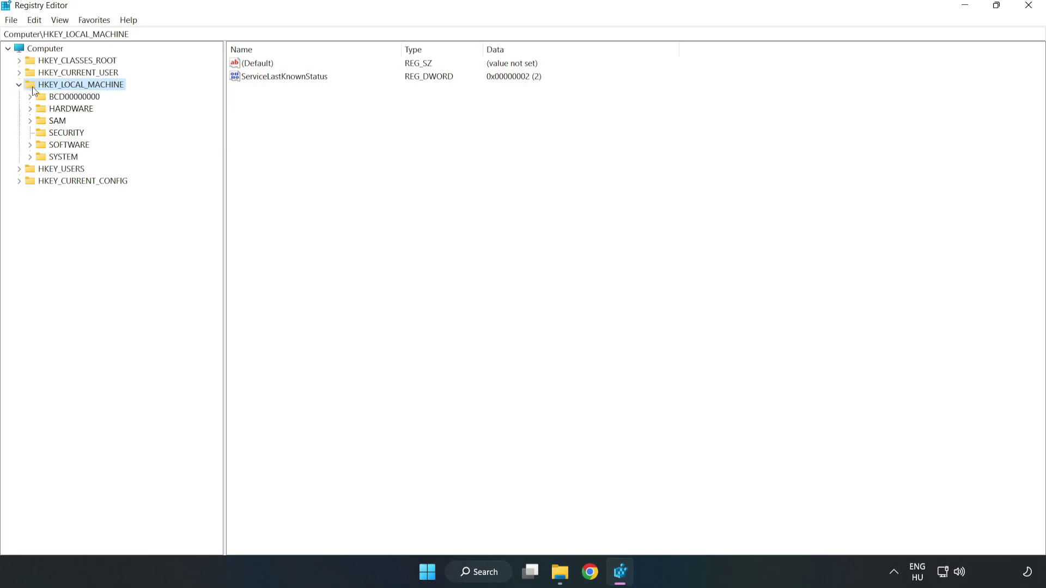
click(31, 145)
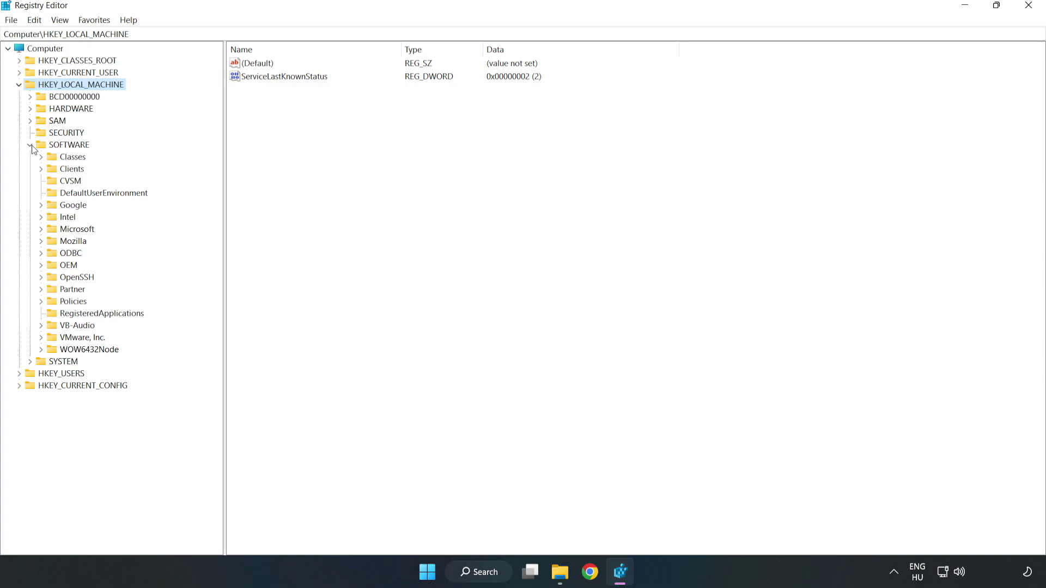
click(42, 232)
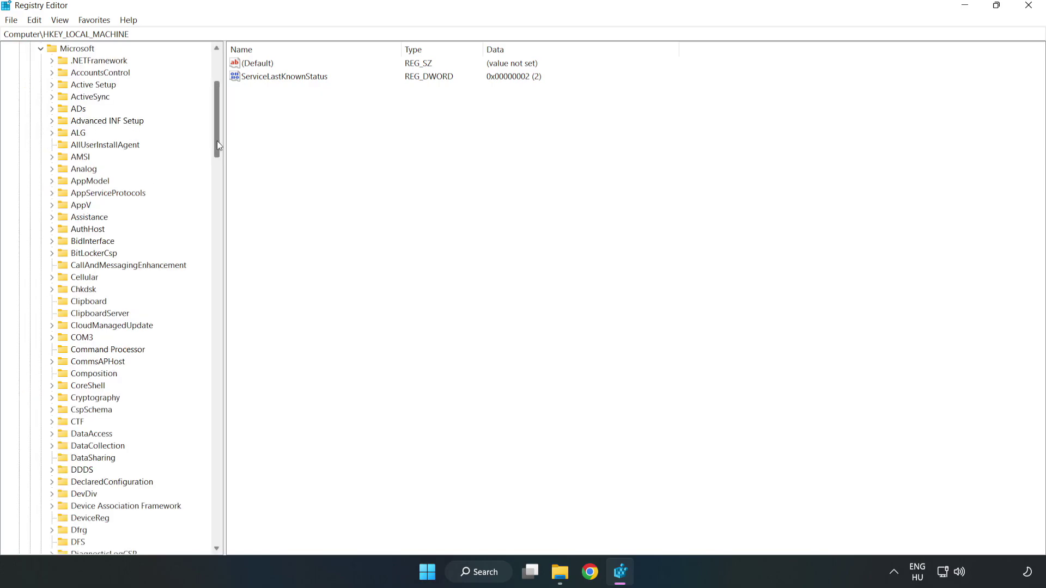
drag(217, 141, 235, 386)
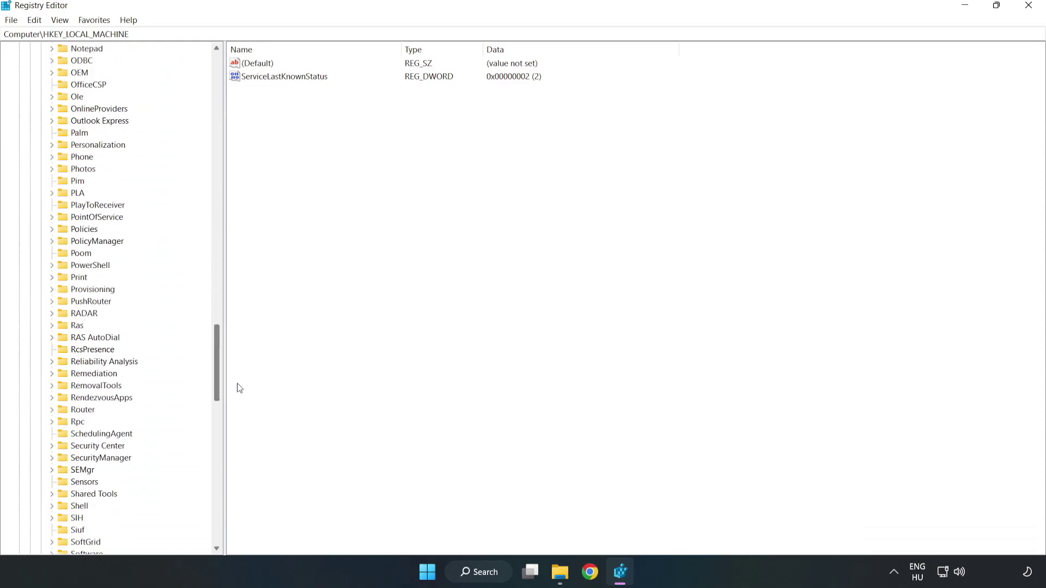
click(52, 241)
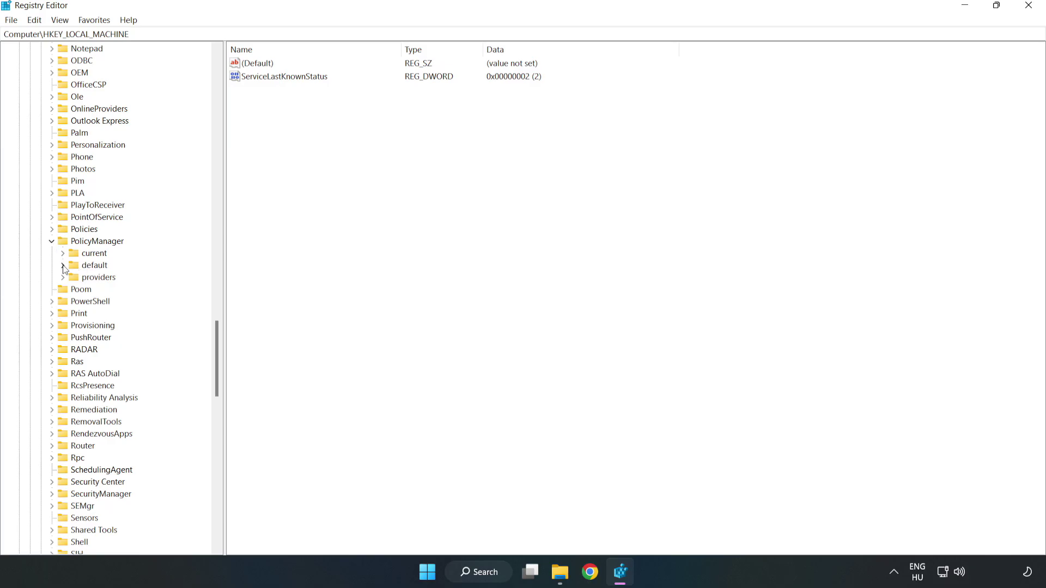
click(63, 265)
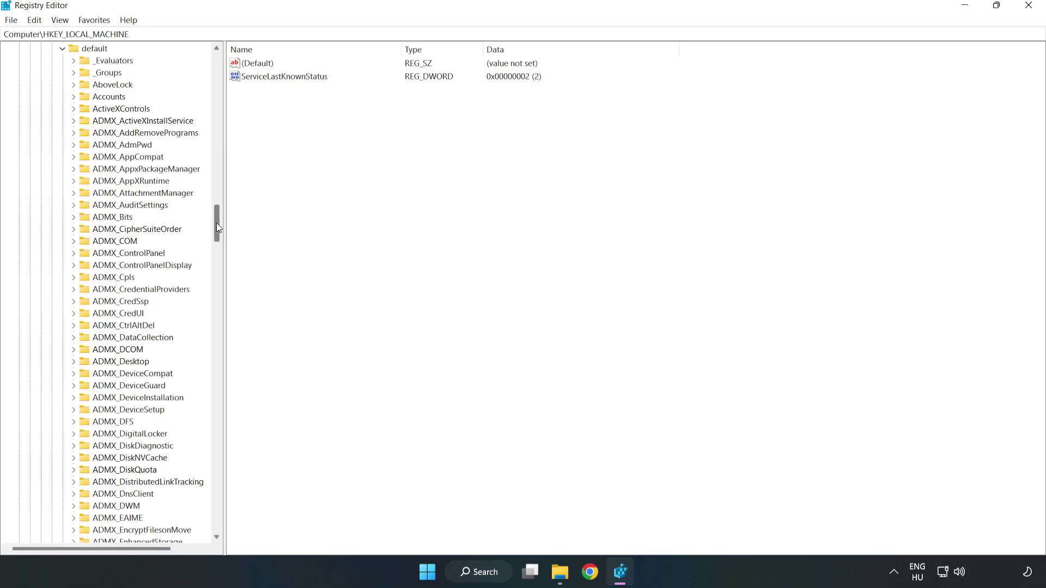
drag(217, 223, 214, 350)
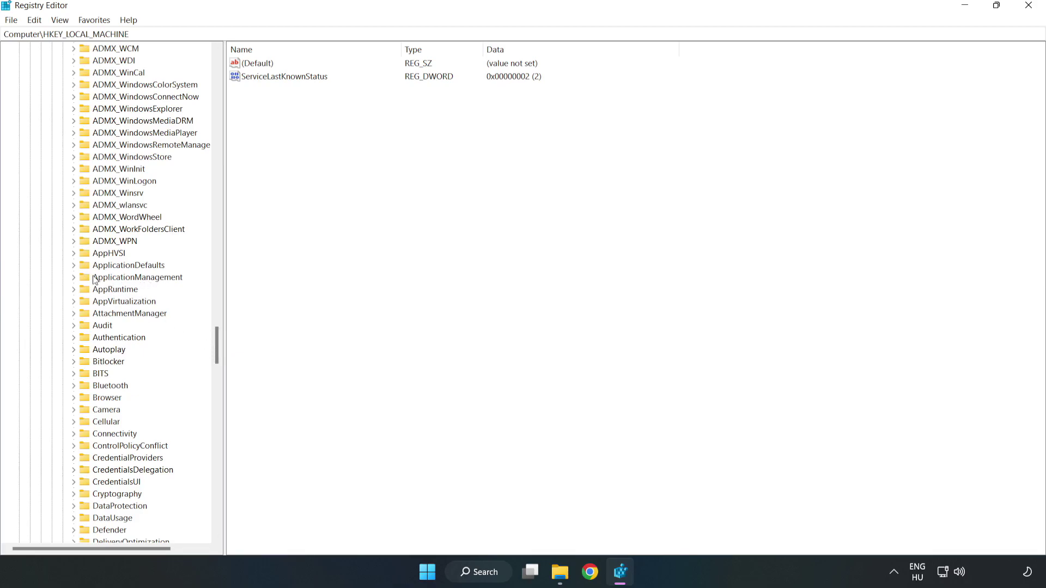
click(76, 276)
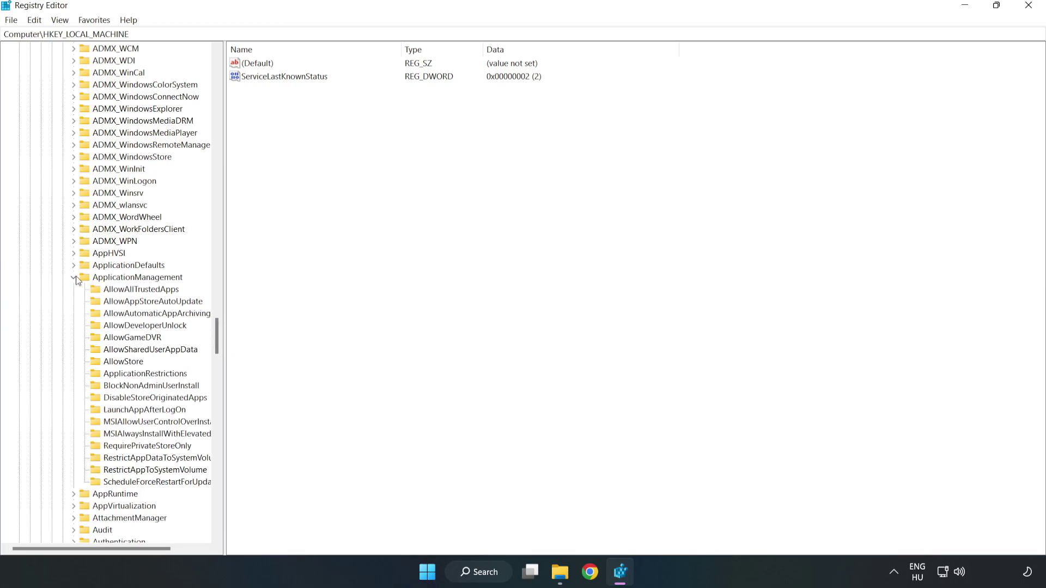
click(121, 339)
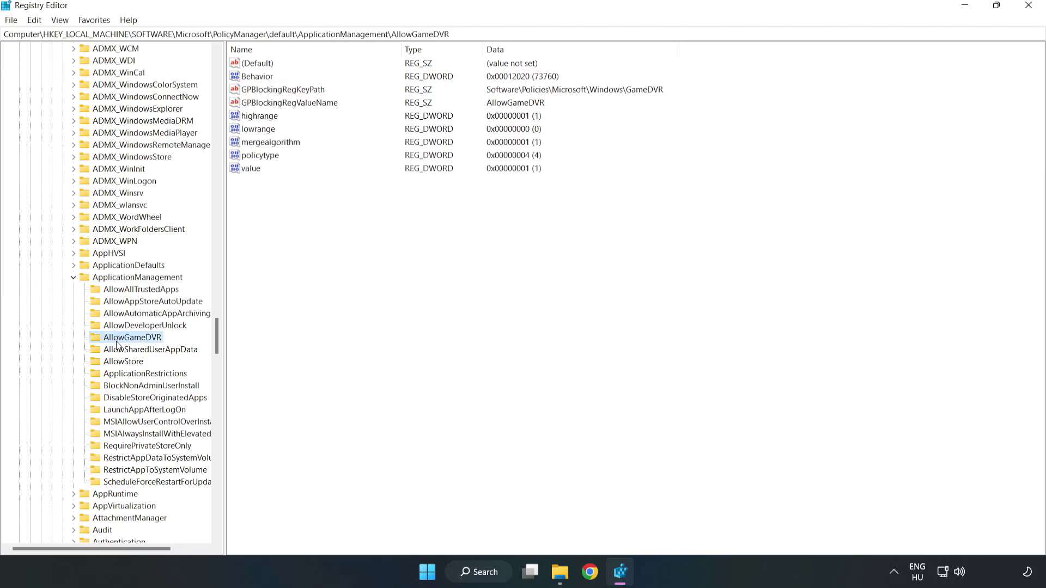
Step: Change AllowGameDVR's value entry from 1 to 0, then close Registry Editor
click(245, 170)
right_click(265, 174)
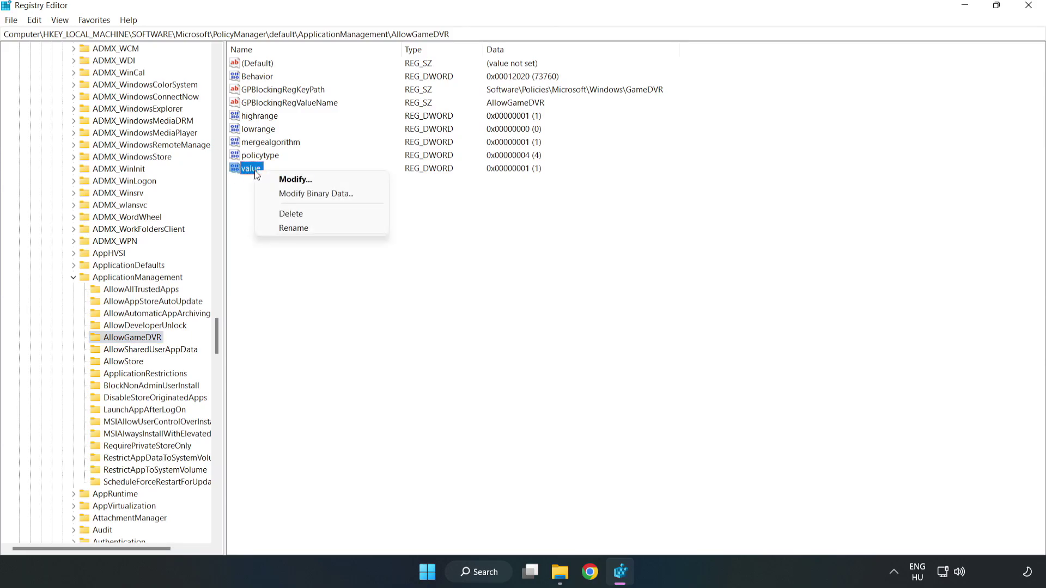
click(300, 179)
drag(194, 70, 533, 216)
click(419, 280)
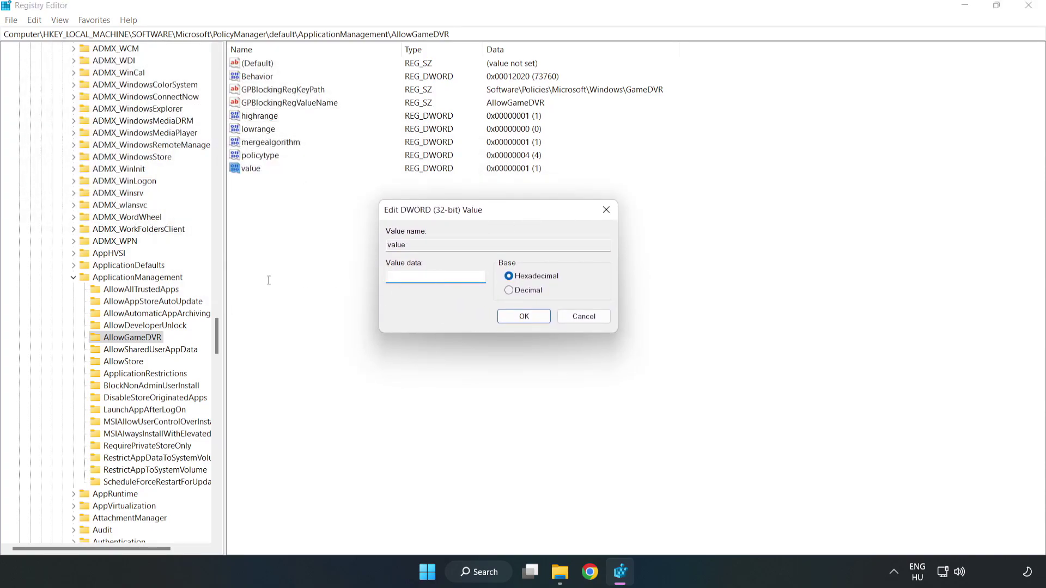
text(0)
click(524, 317)
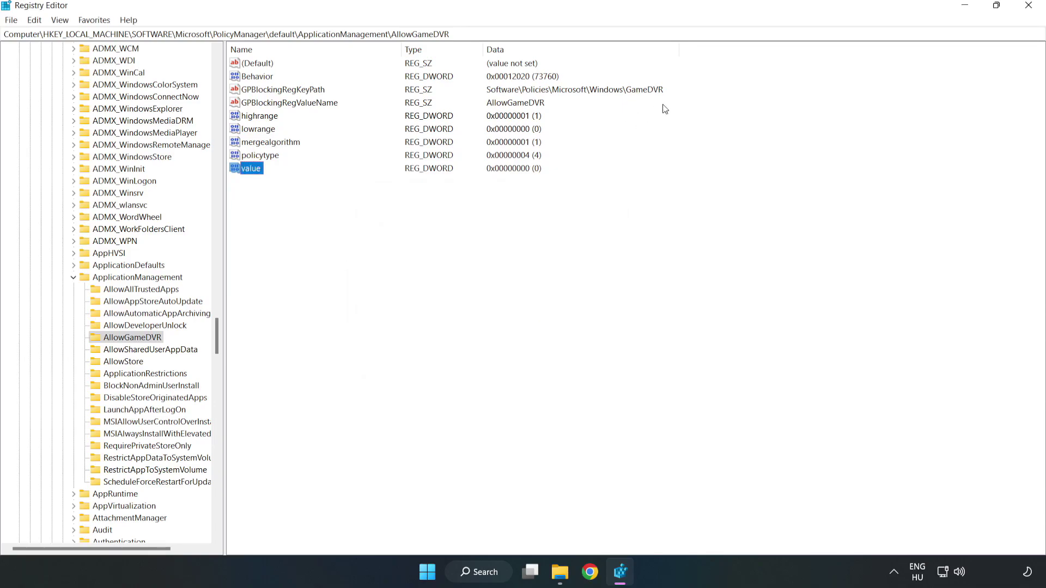
click(1029, 6)
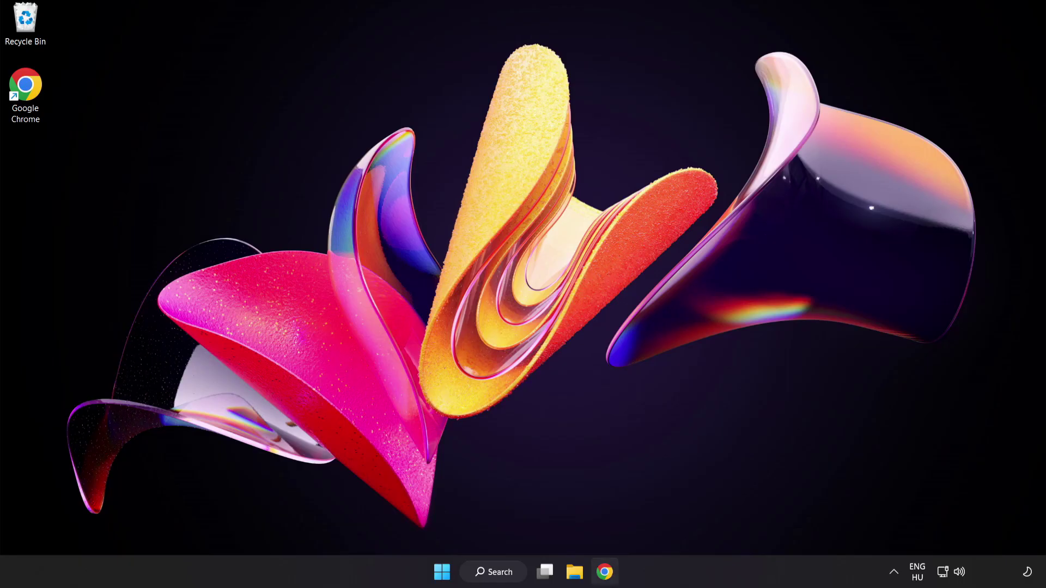
Step: Download dxwebsetup.exe from the DirectX End-User Runtime page in Chrome and run it
click(603, 580)
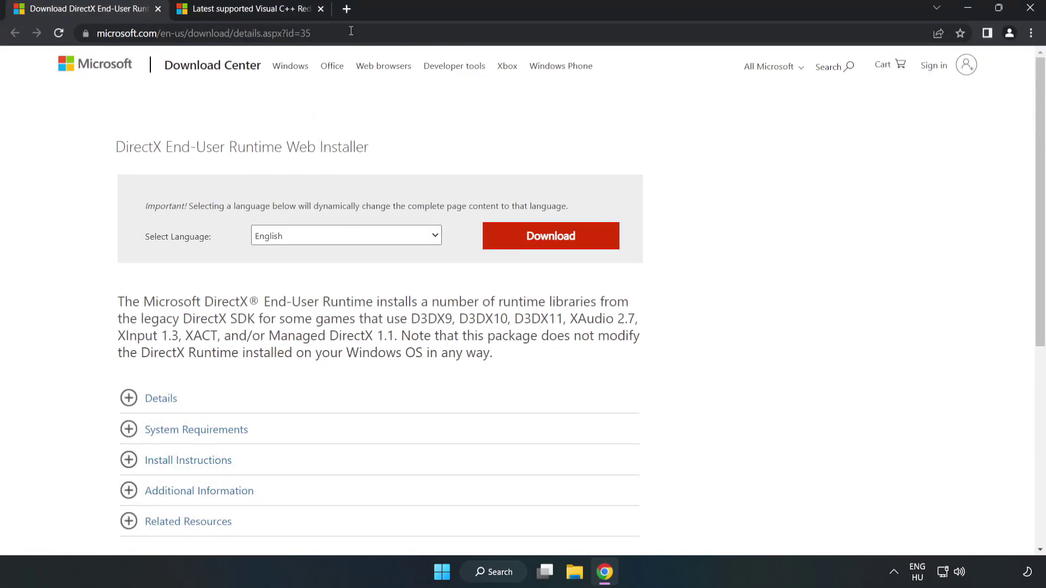
drag(314, 33, 15, 27)
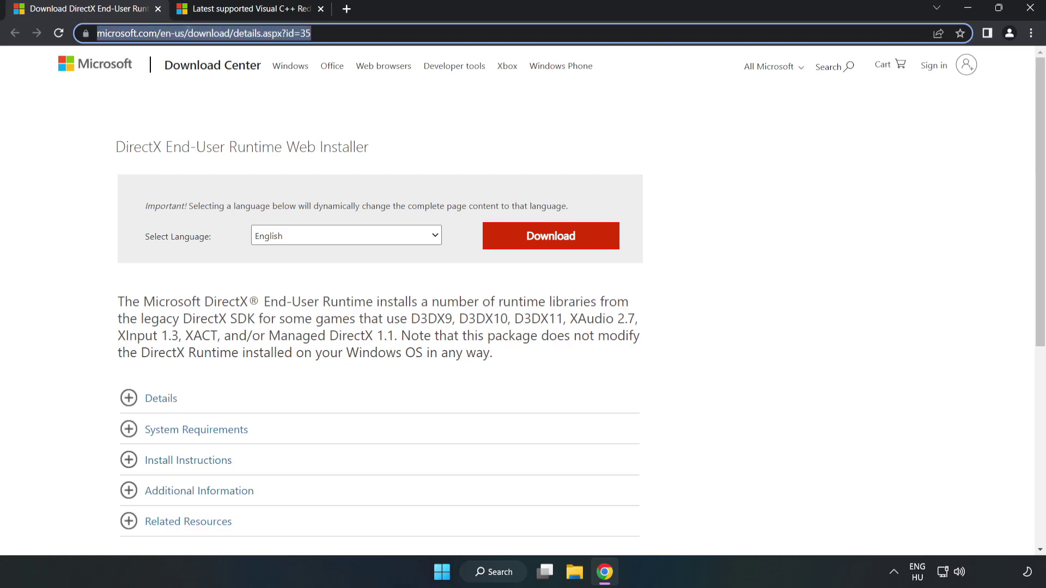
click(425, 129)
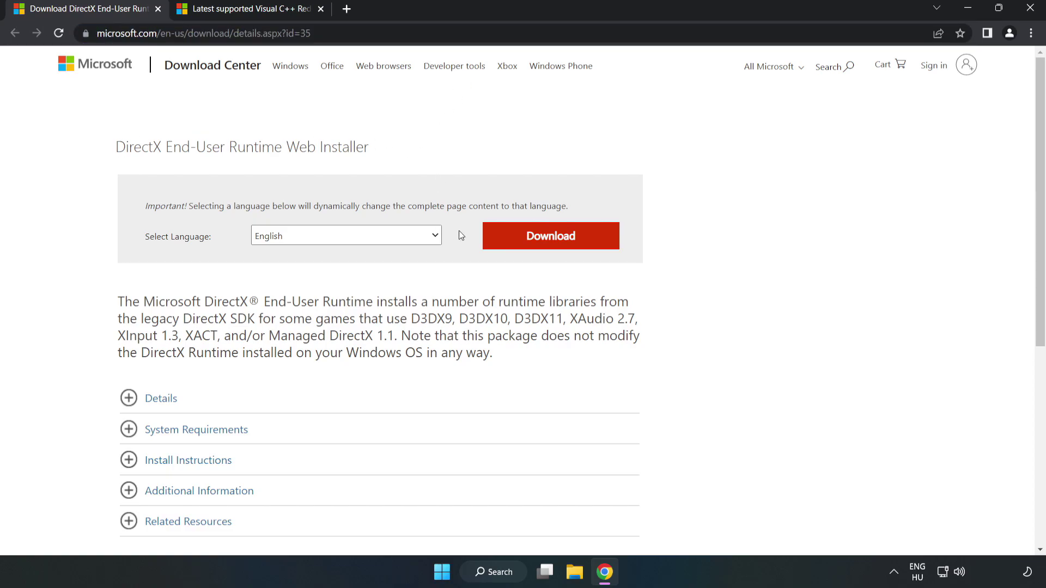
click(558, 248)
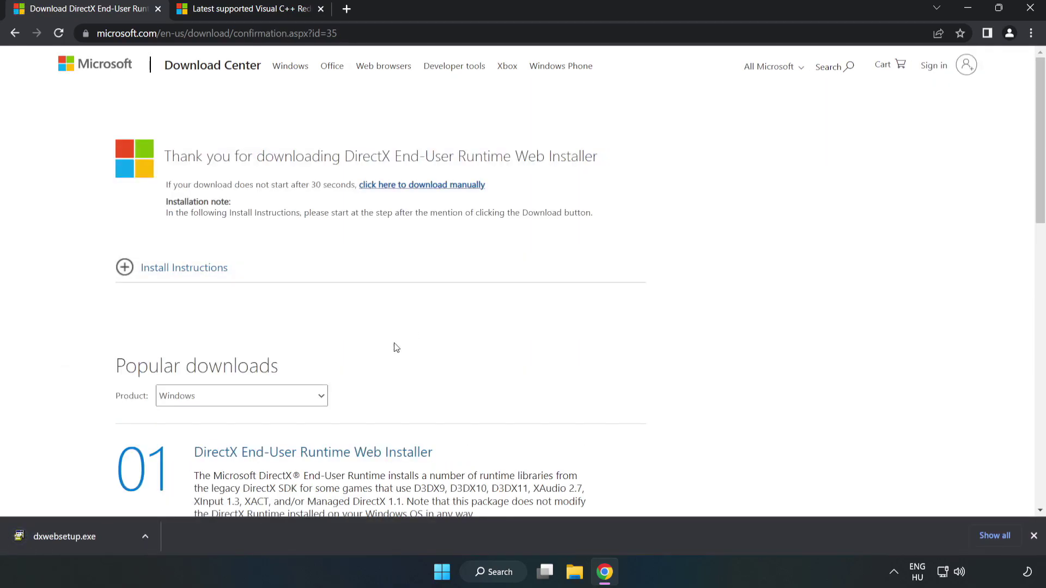
click(106, 539)
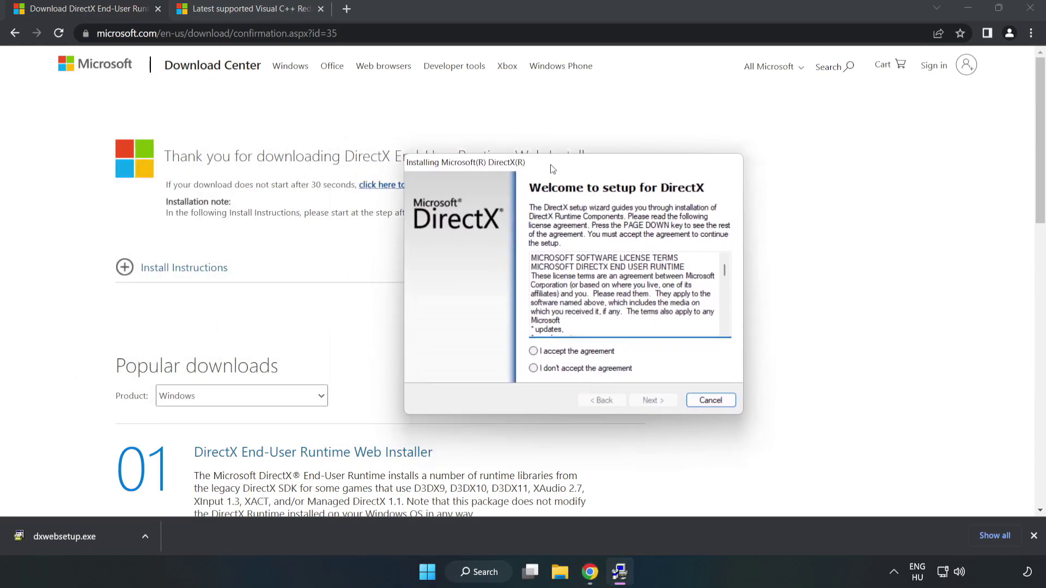
Step: Accept the DirectX license, decline the Bing Bar, and finish the runtime setup
drag(673, 256, 673, 321)
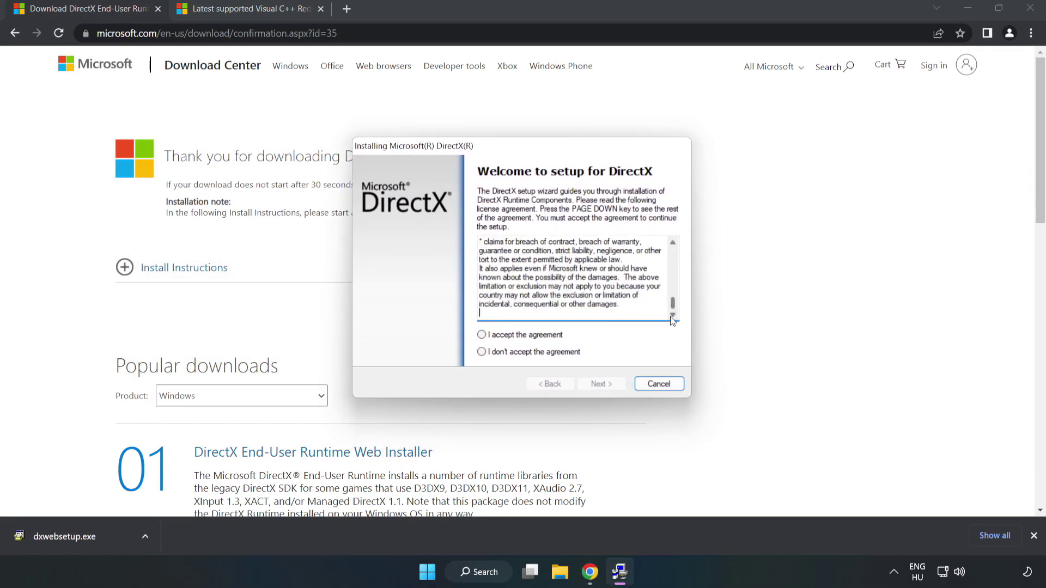
click(482, 335)
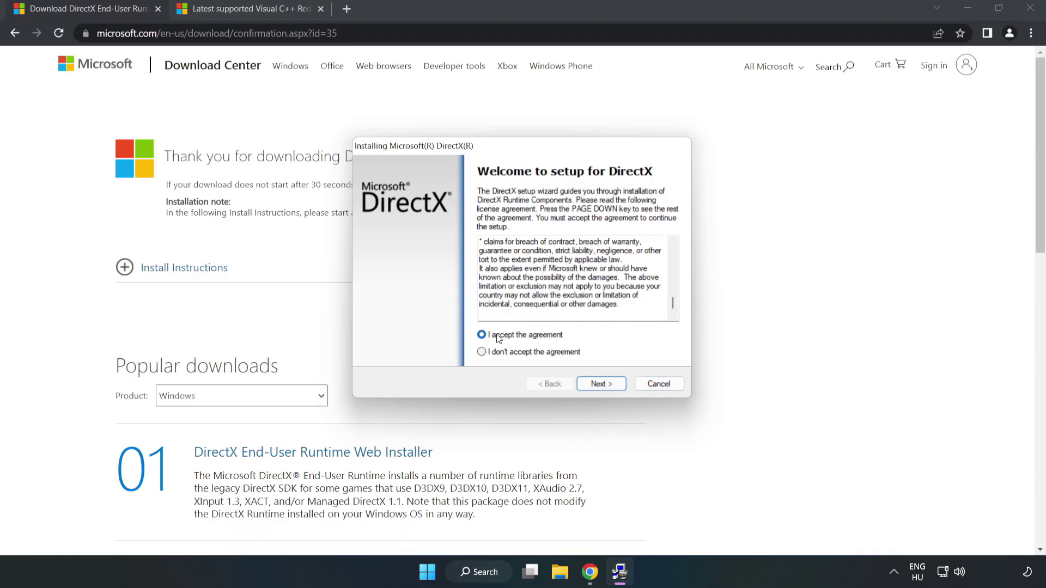
click(605, 385)
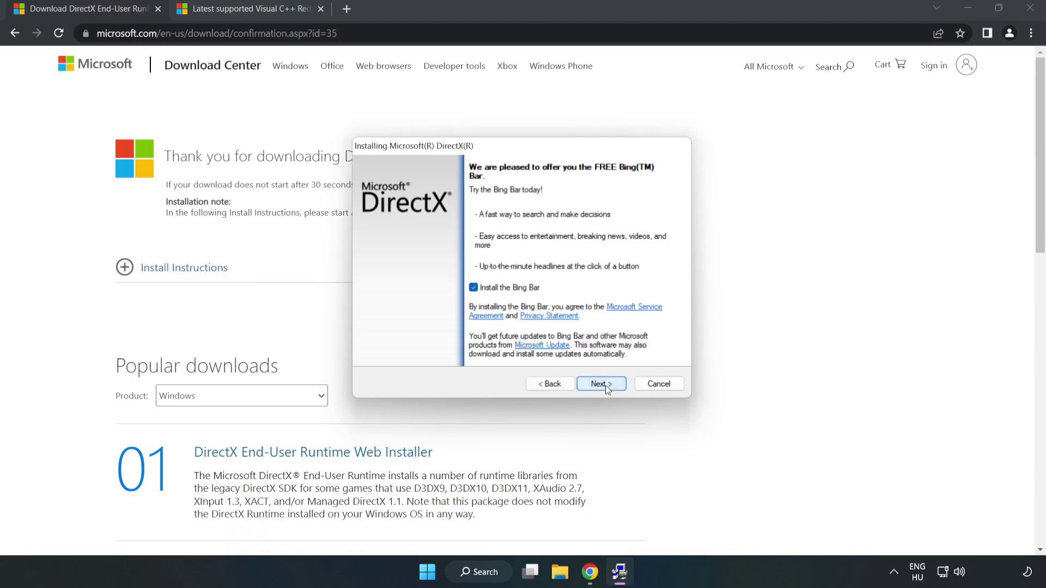
click(473, 287)
click(603, 384)
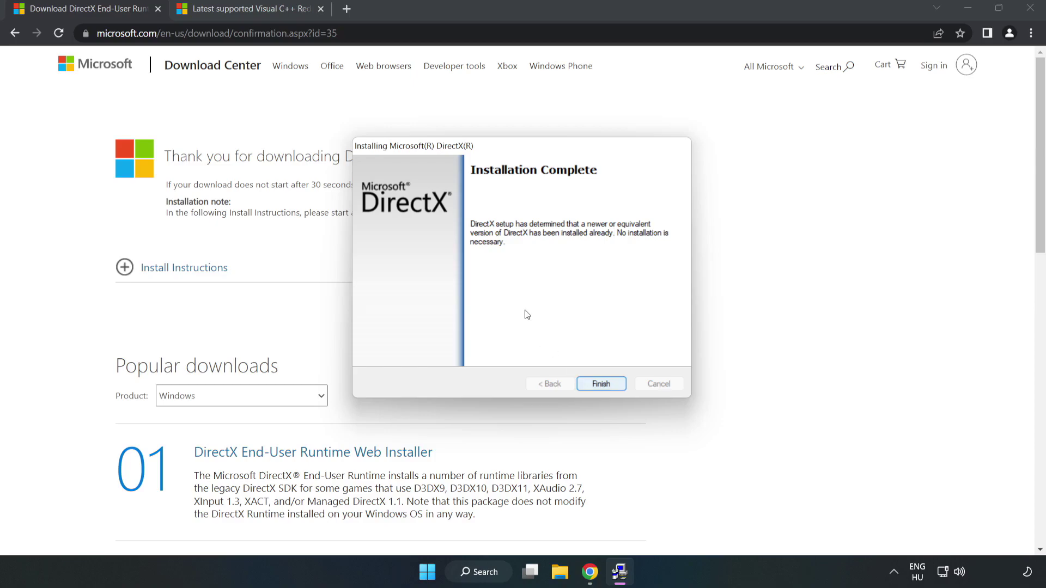
click(601, 384)
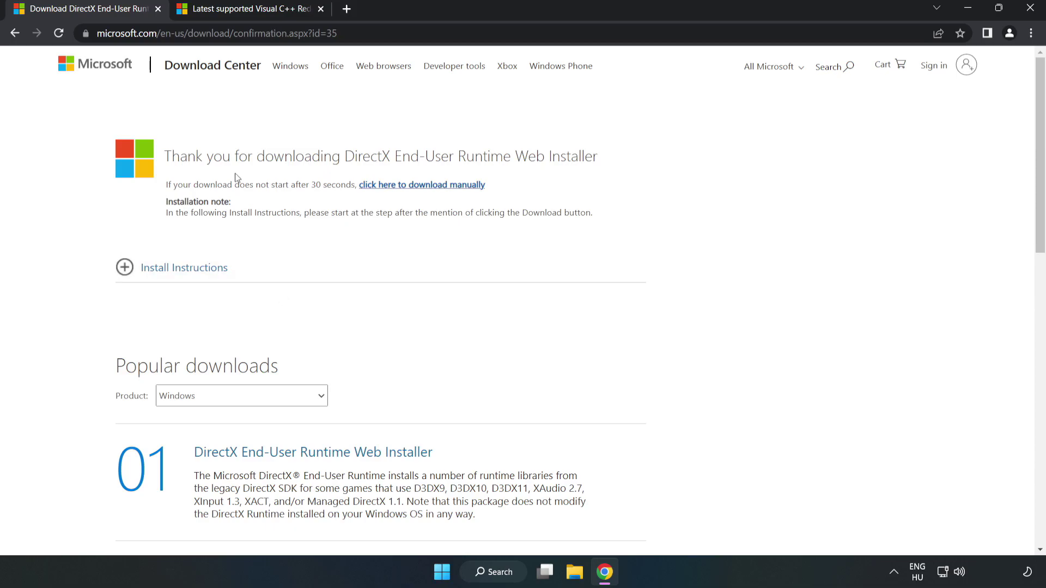
Step: Download the ARM64, x86 and x64 Visual C++ 2015-2022 redistributables and launch VC_redist.arm64.exe
click(158, 9)
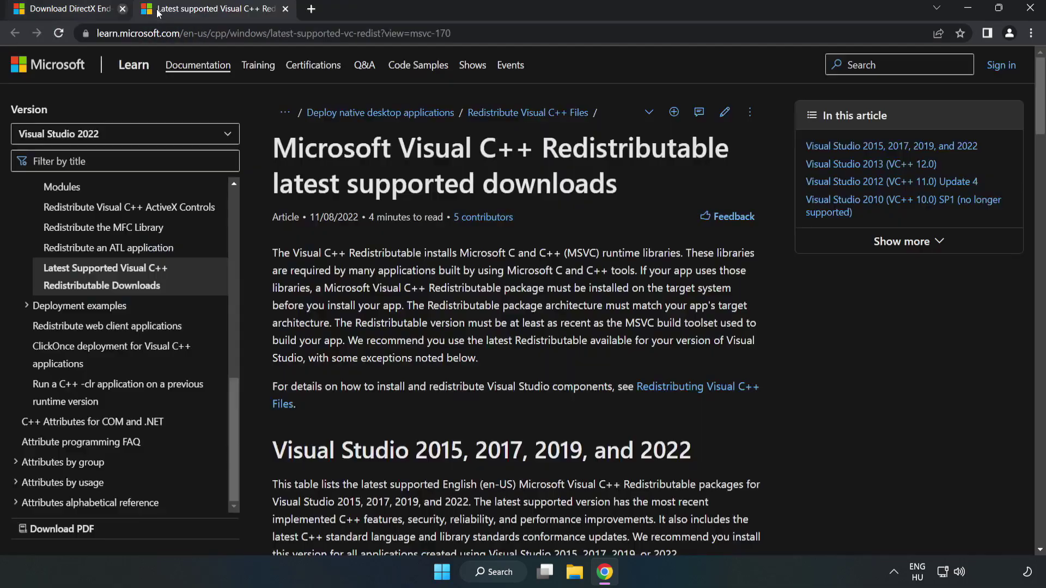
click(443, 31)
click(537, 180)
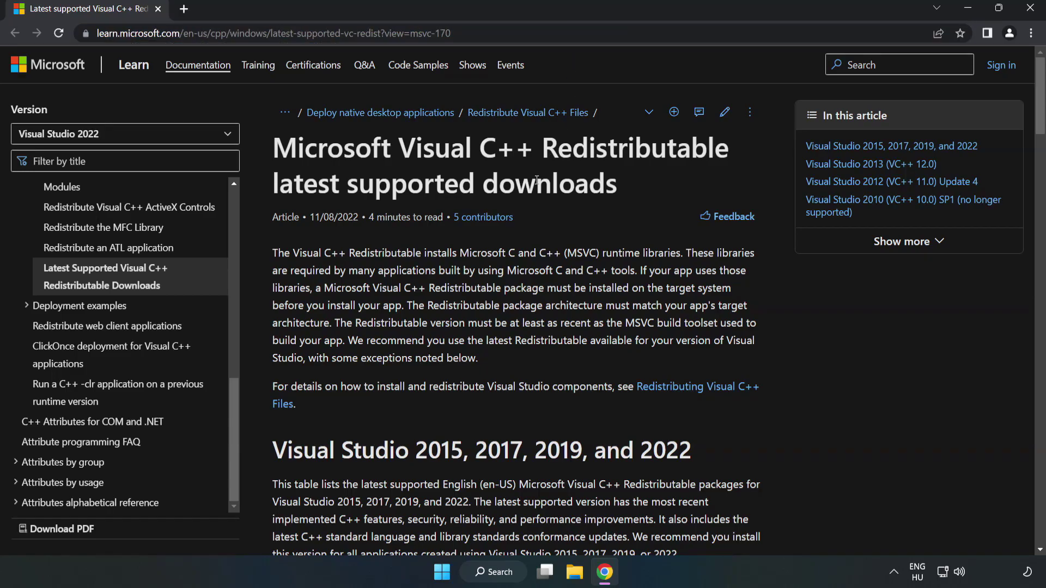
drag(1041, 115, 1041, 167)
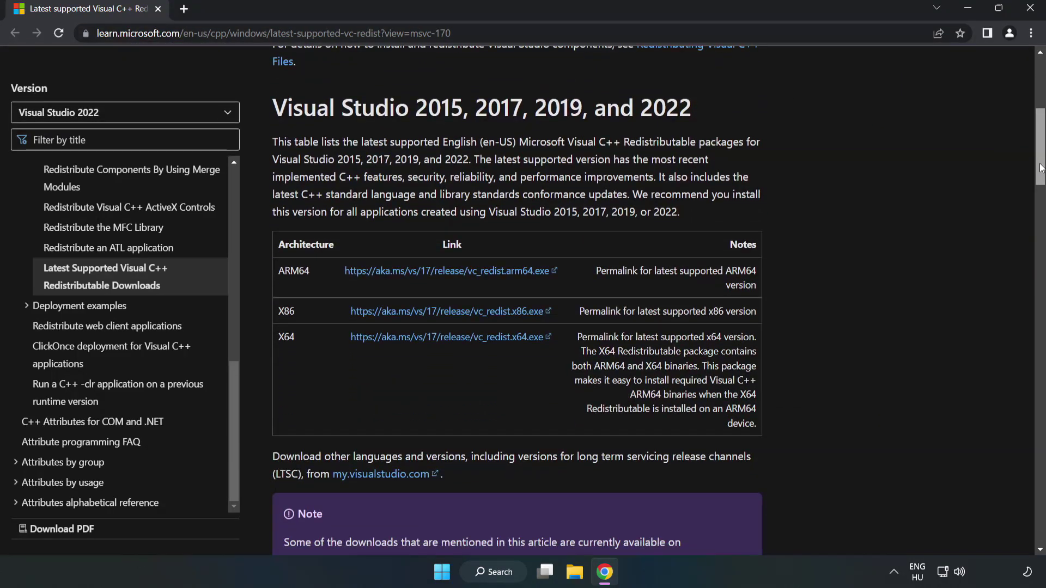
click(450, 275)
click(460, 311)
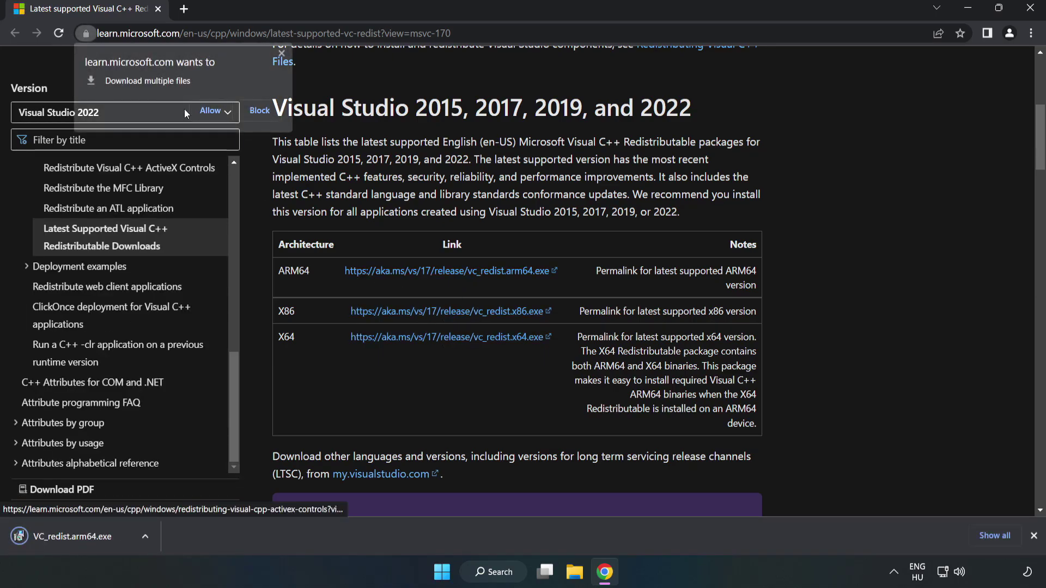
click(210, 111)
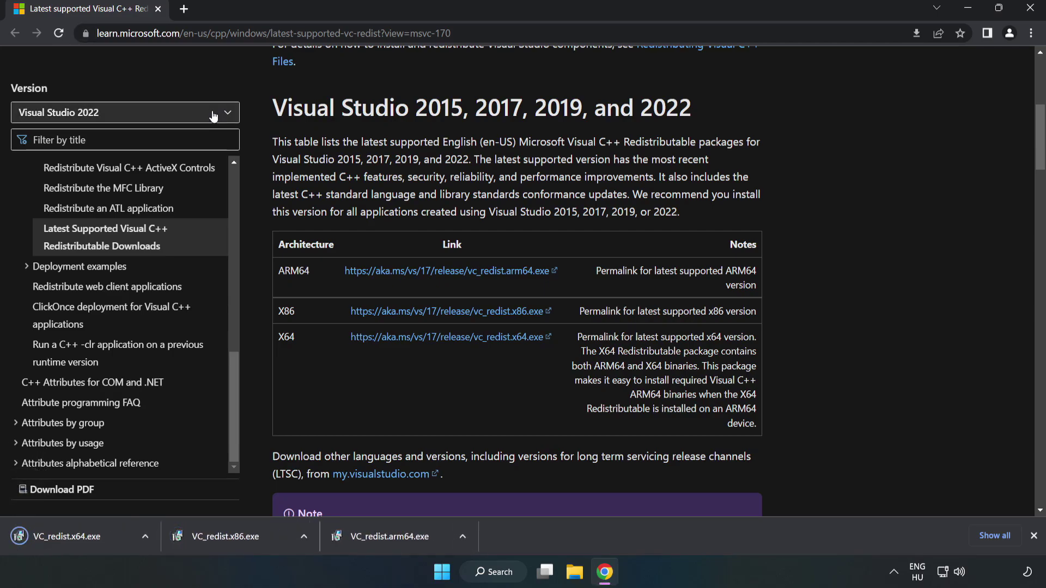
click(400, 540)
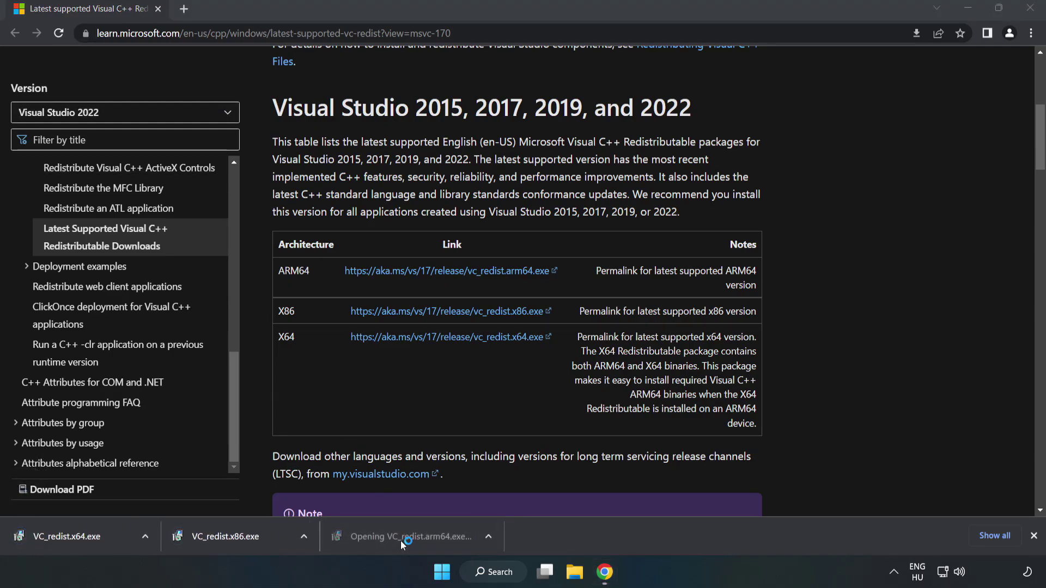
drag(670, 267, 671, 313)
Step: Agree to the license terms and attempt the Arm64 install, dismissing its failure
click(384, 342)
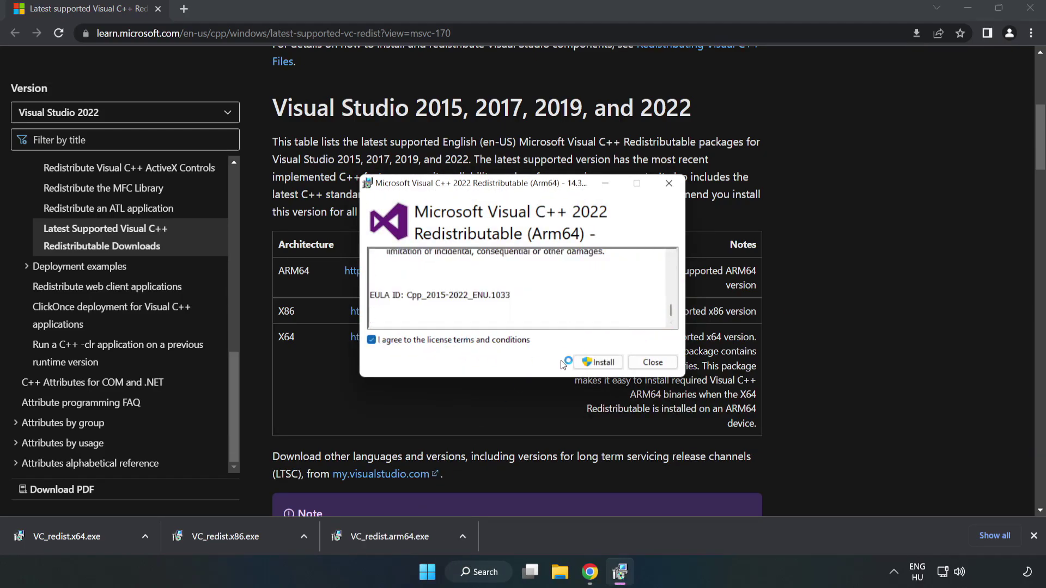
click(598, 367)
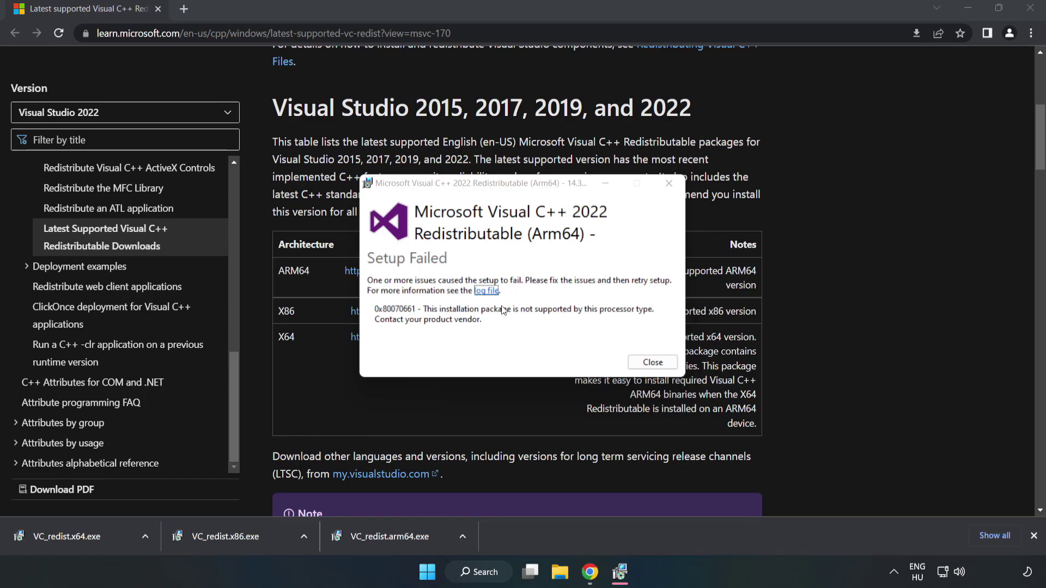
click(652, 362)
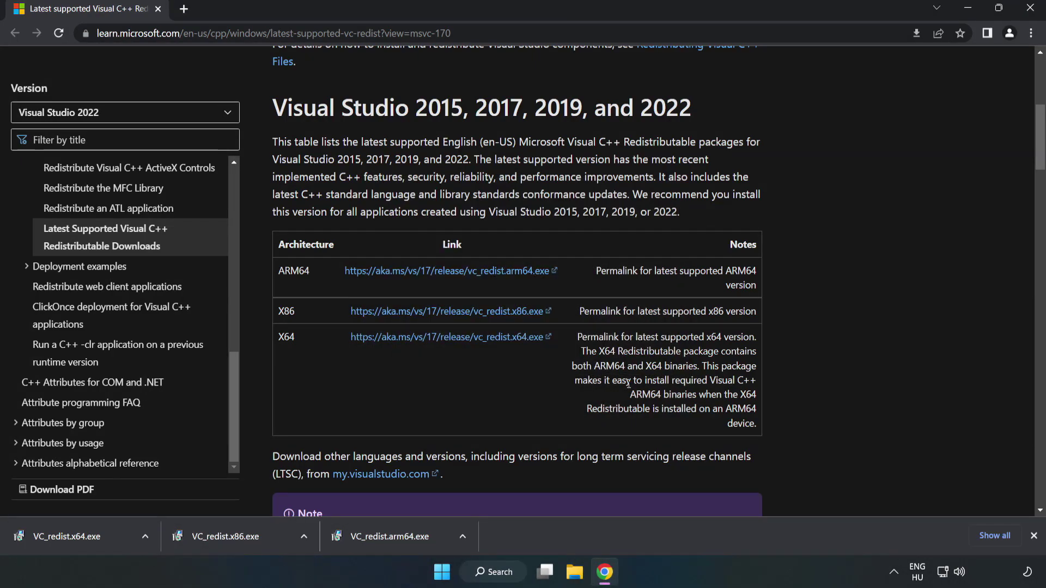
Step: Install VC_redist.x86.exe and VC_redist.x64.exe, closing each installer without restarting
click(249, 534)
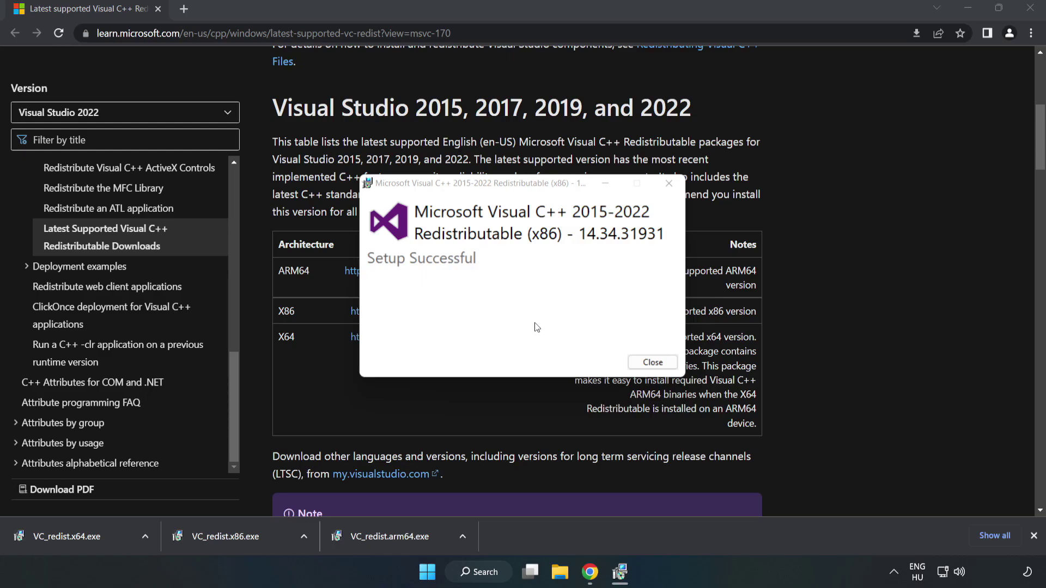
click(653, 362)
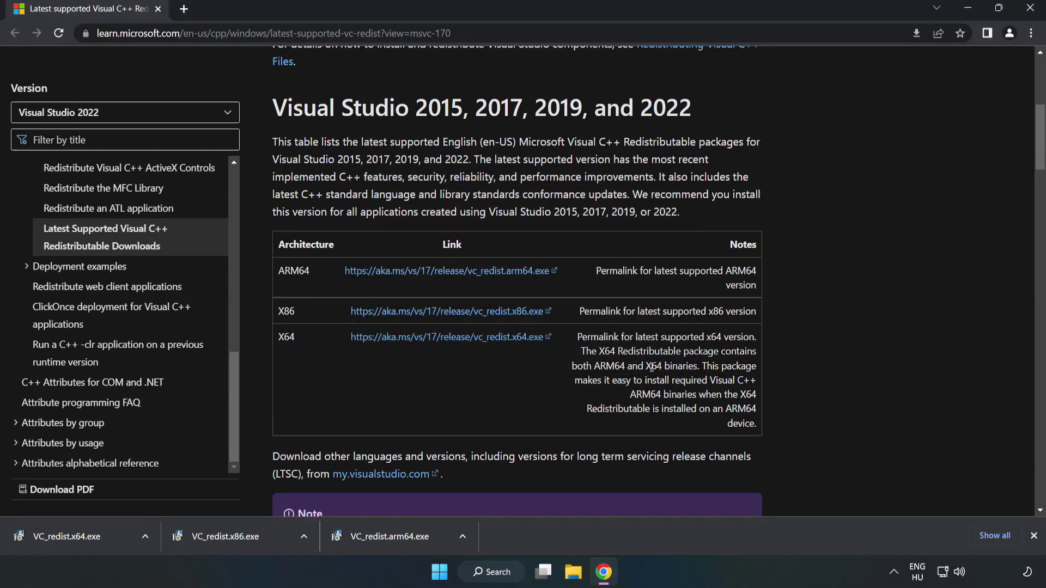
click(56, 535)
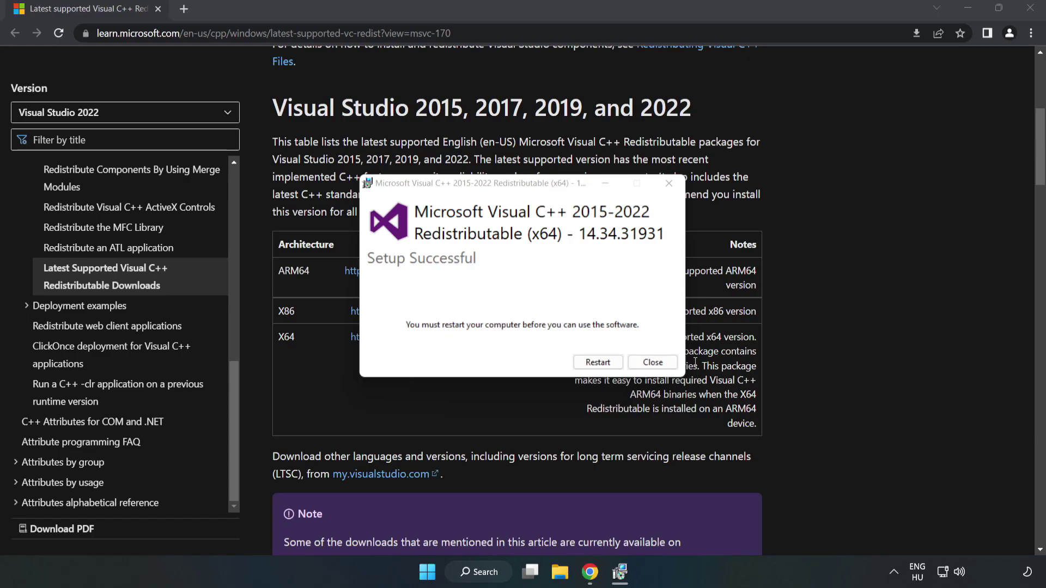
click(653, 363)
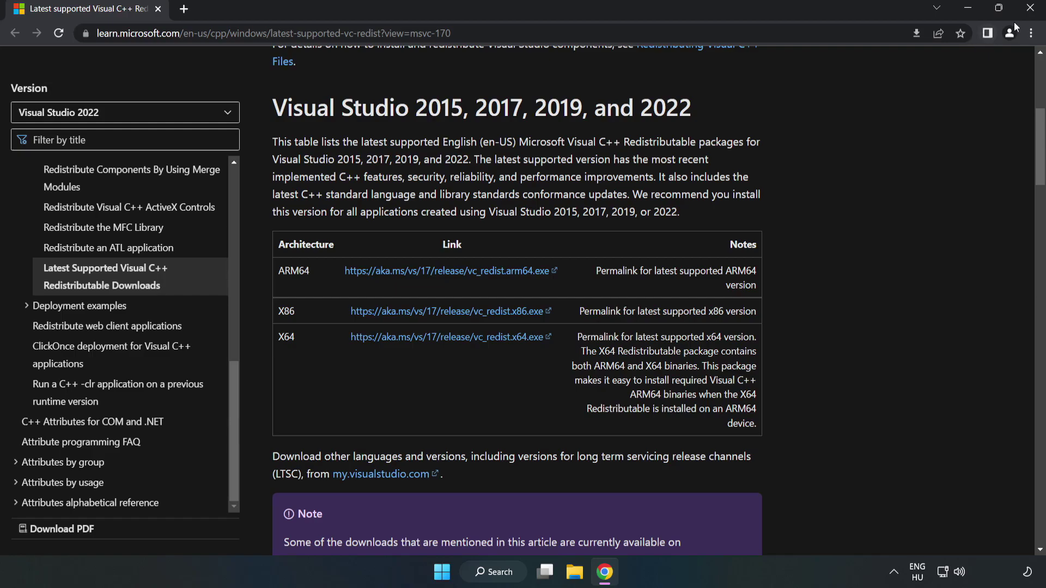
Step: Close Chrome and bring up the Start menu's power options for Restart
click(1031, 12)
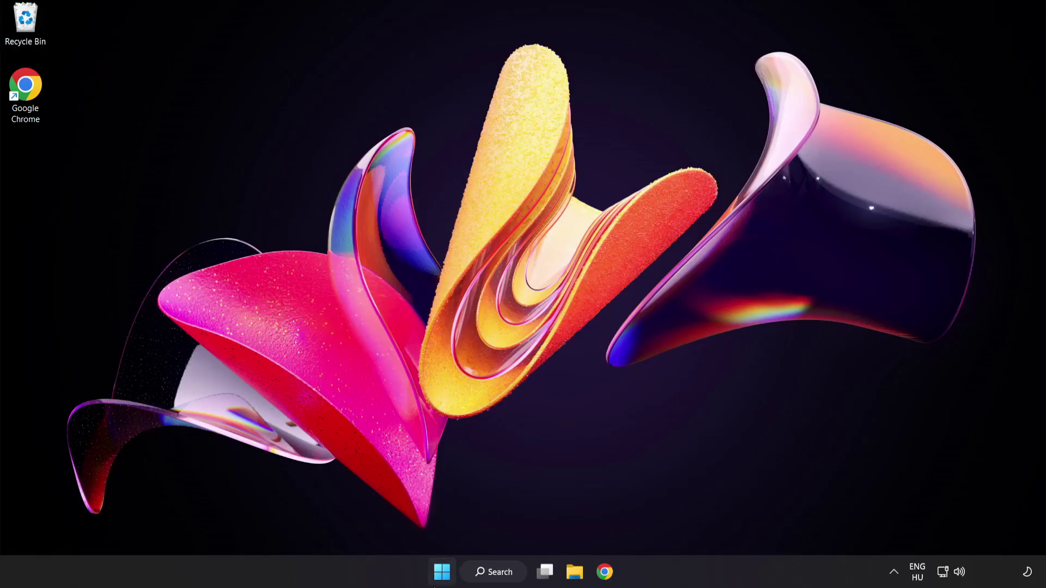
click(442, 572)
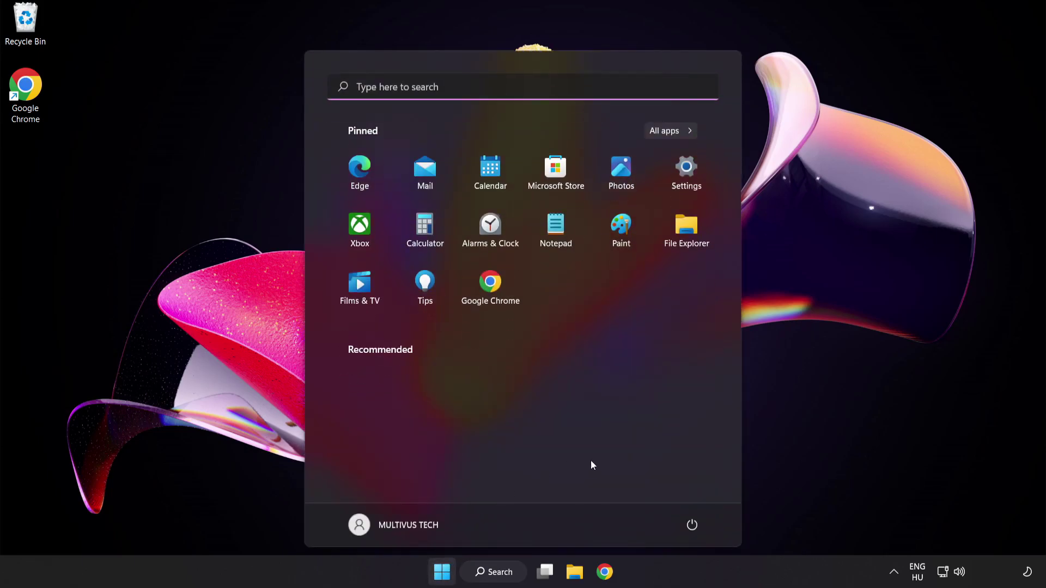
click(691, 525)
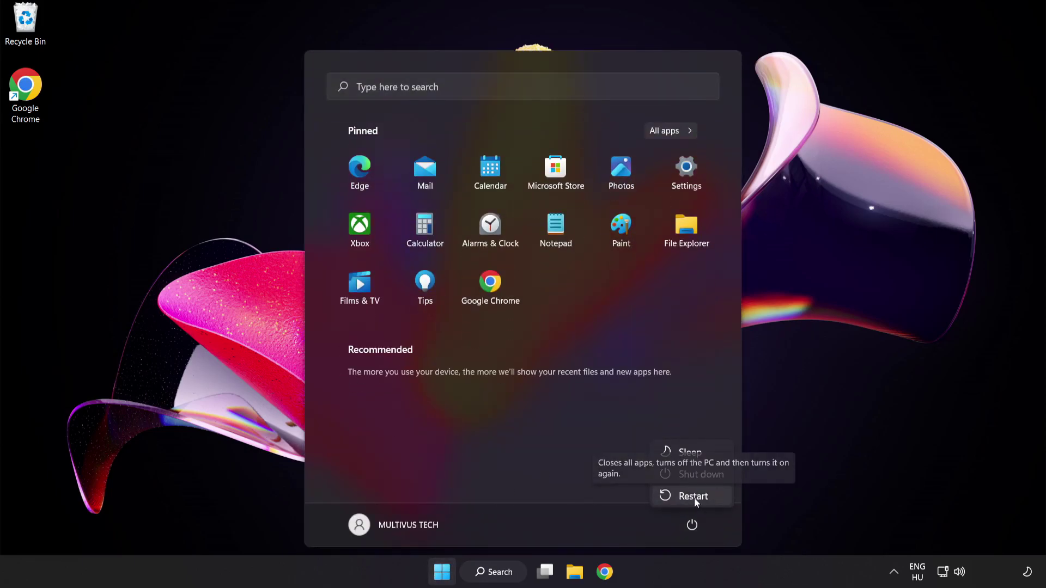